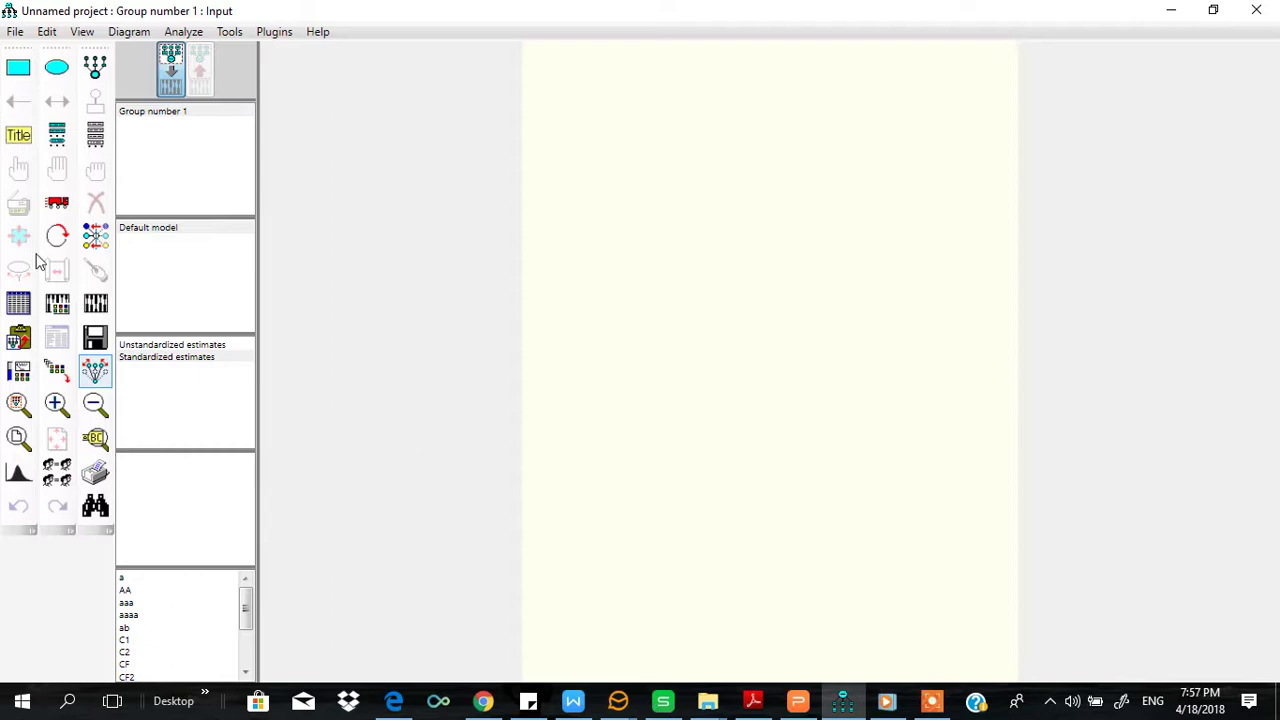
# - Attach CFA16Apr18_2.sav as the data file for Group number 1
pyautogui.click(19, 305)
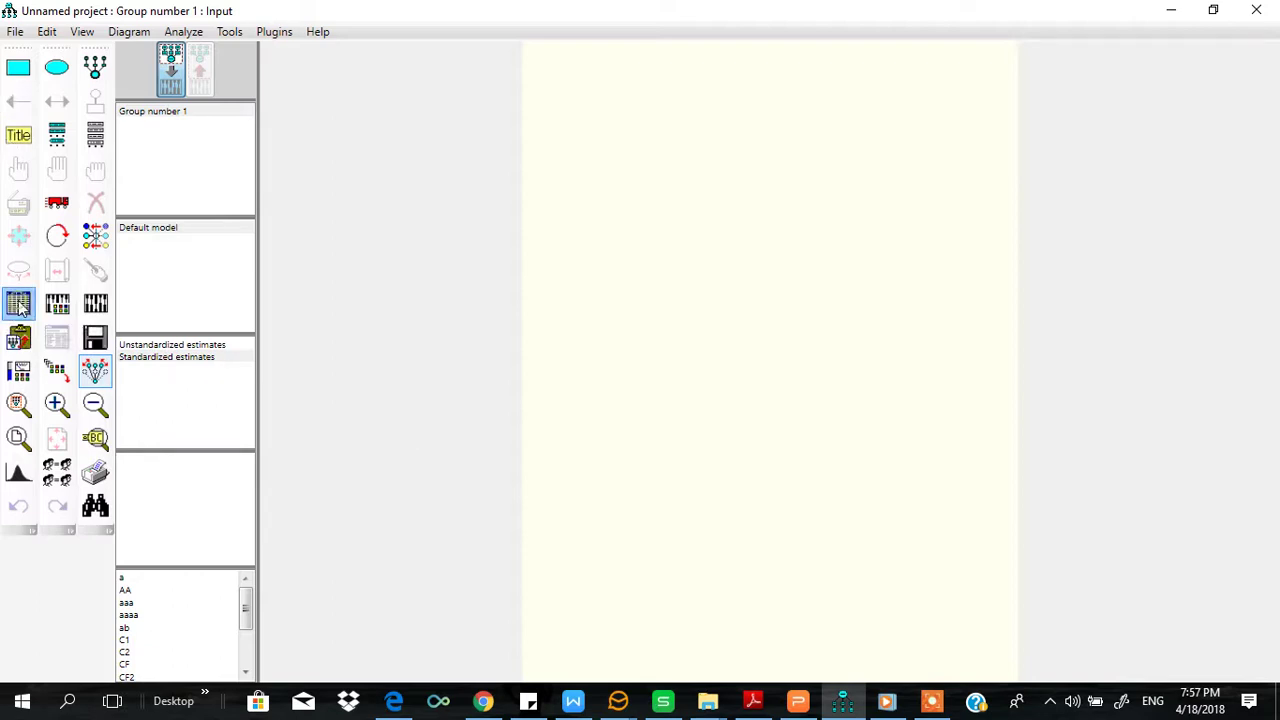
pyautogui.click(530, 366)
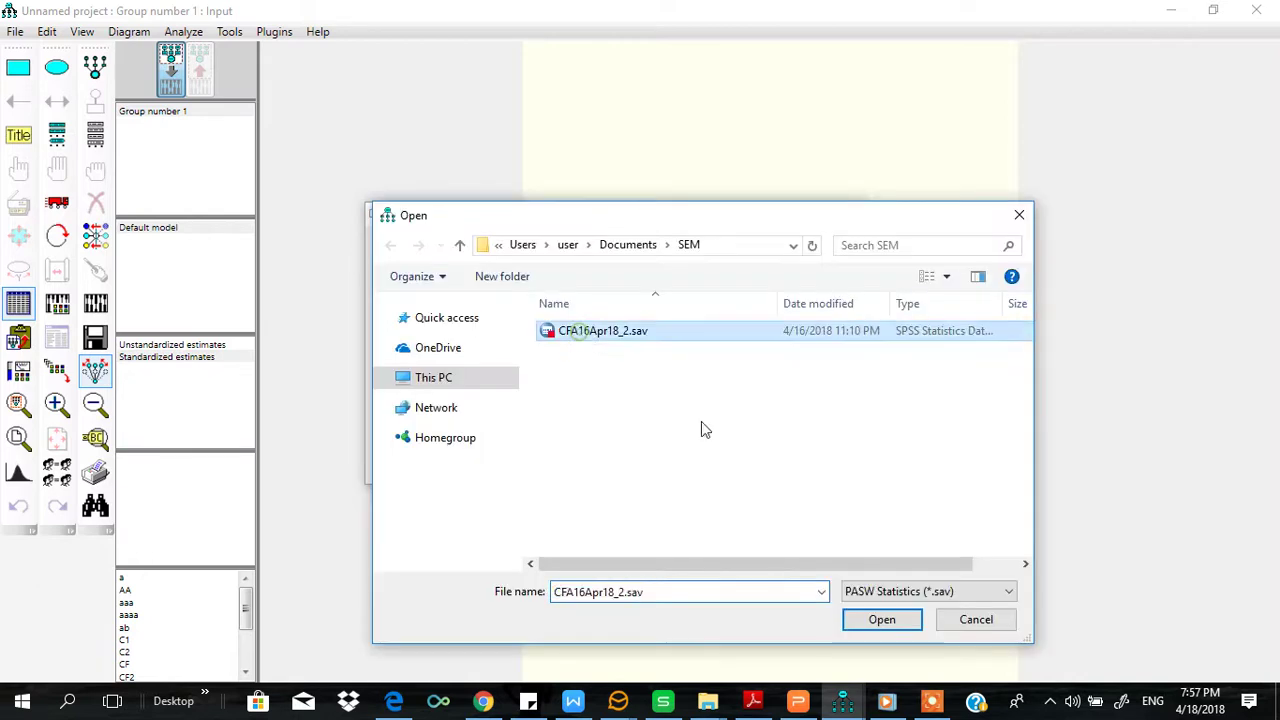
pyautogui.click(904, 622)
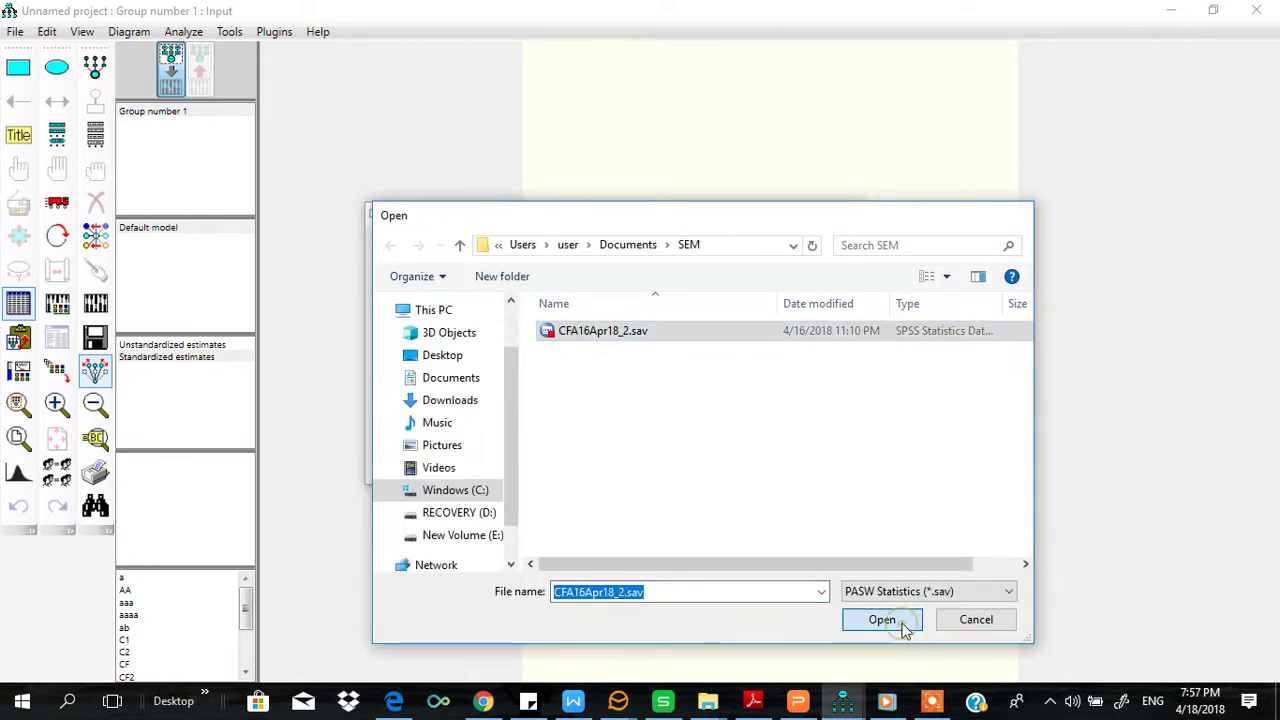
pyautogui.click(486, 425)
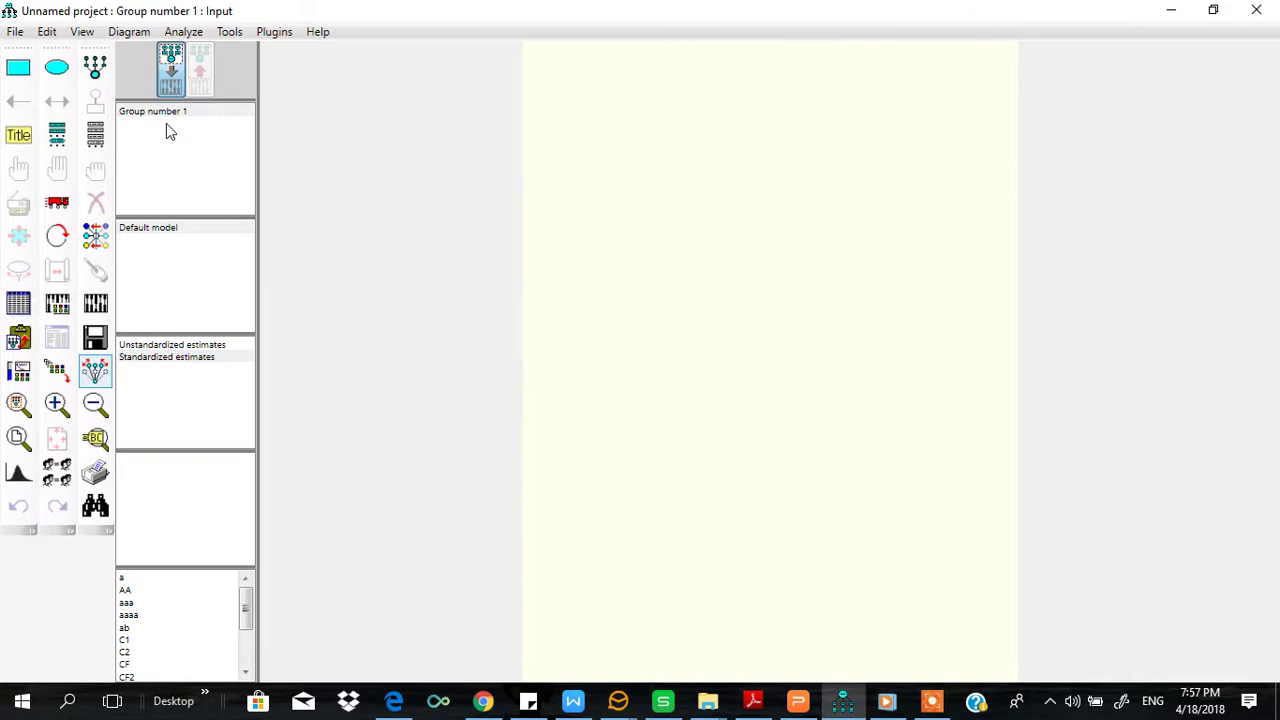
# - Draw three latent factor ellipses at the top, middle left and bottom of the canvas
pyautogui.click(95, 137)
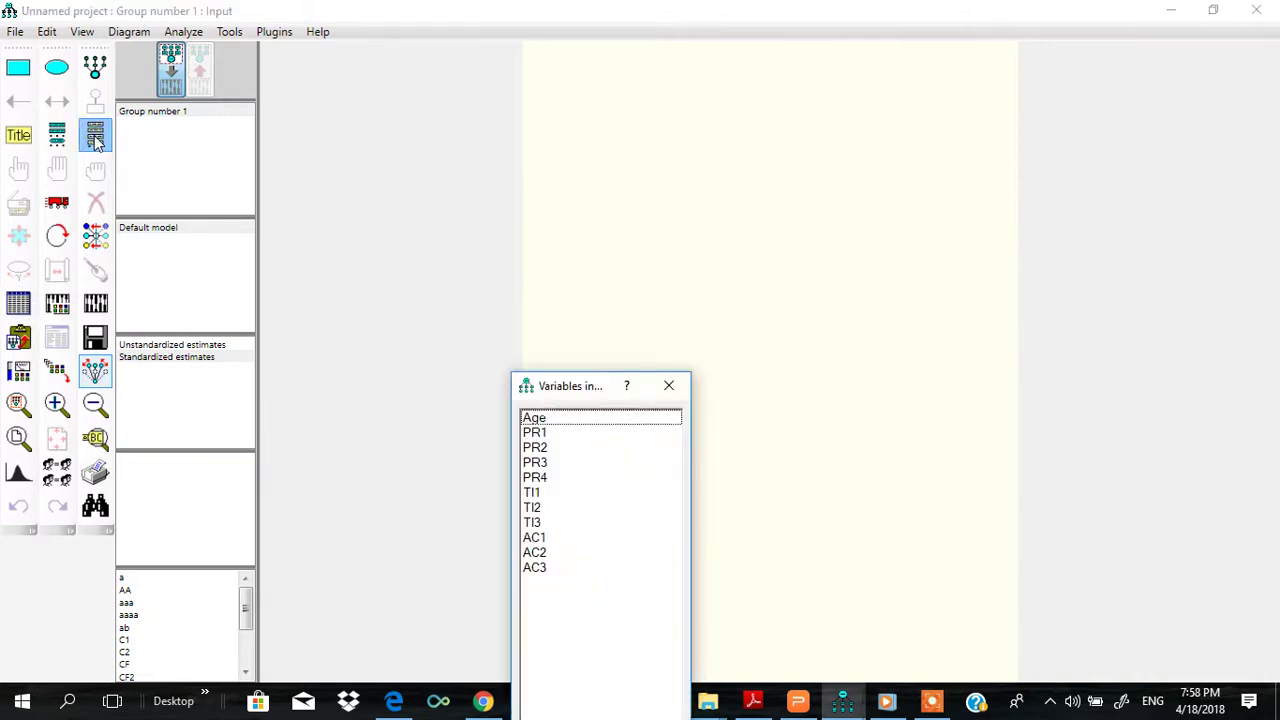
pyautogui.moveTo(572, 386); pyautogui.dragTo(424, 145)
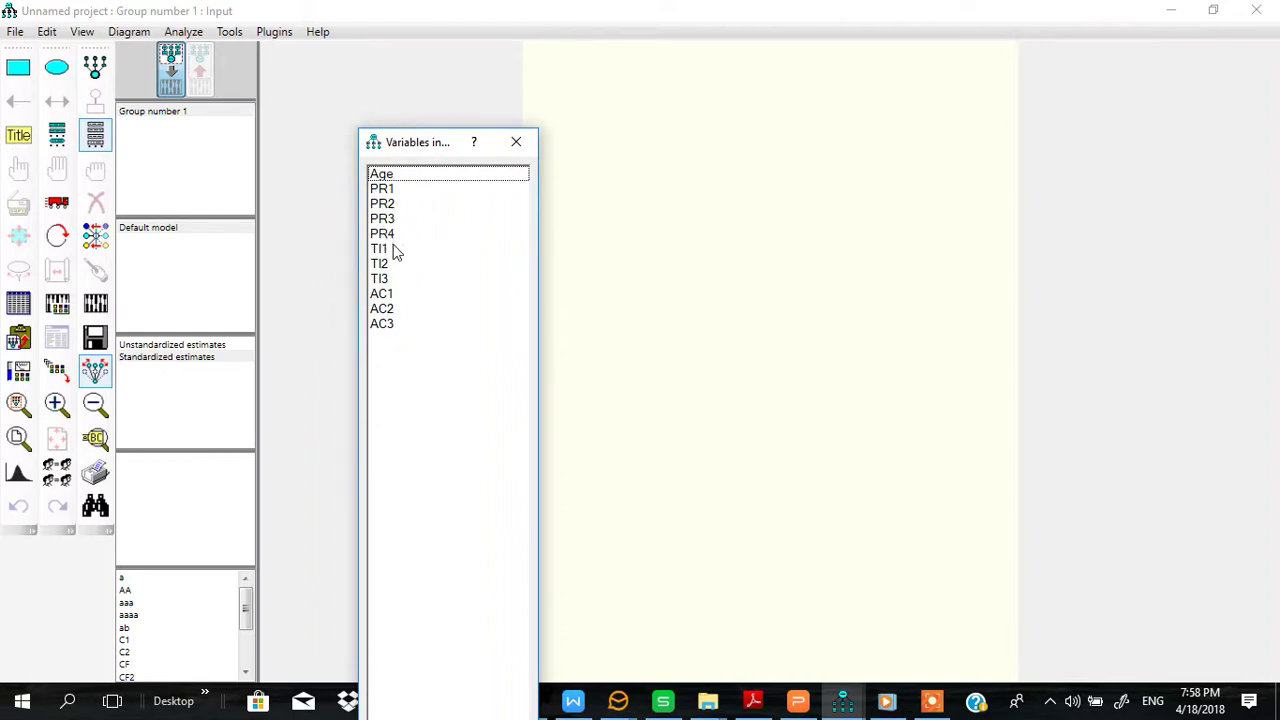
pyautogui.click(96, 74)
pyautogui.moveTo(760, 89); pyautogui.dragTo(817, 155)
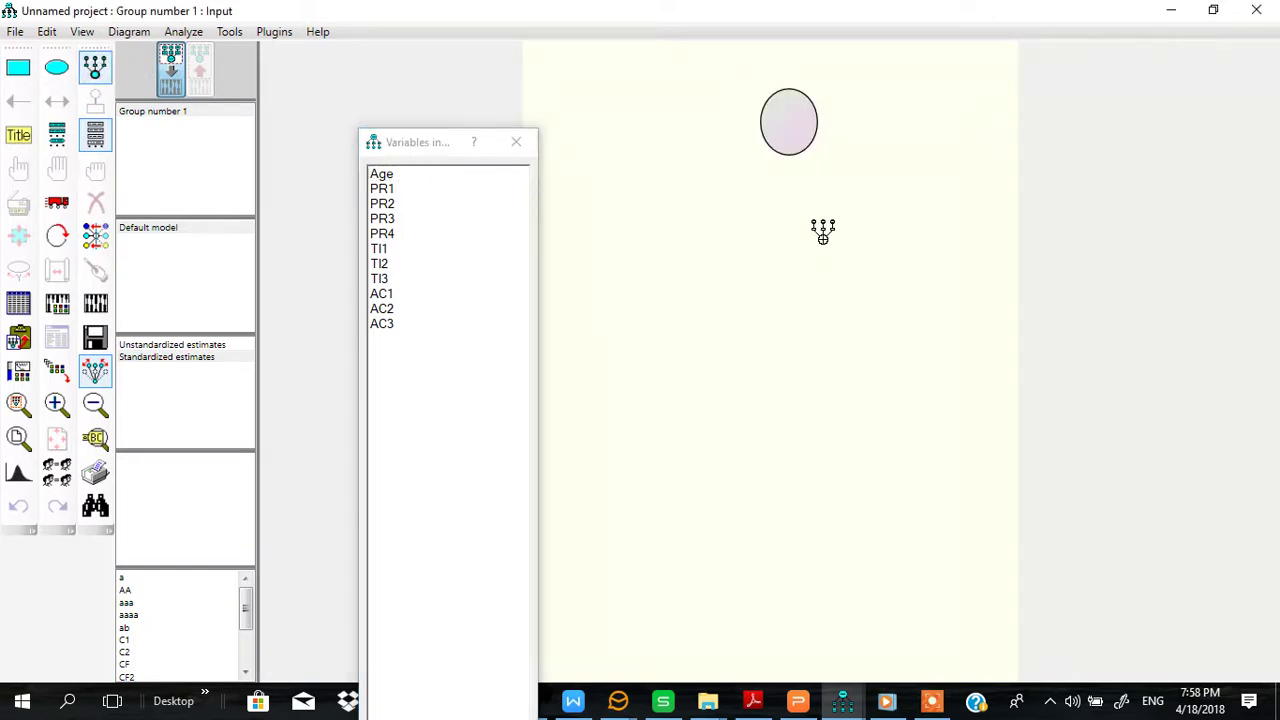
pyautogui.moveTo(586, 306); pyautogui.dragTo(668, 376)
pyautogui.moveTo(764, 520); pyautogui.dragTo(852, 571)
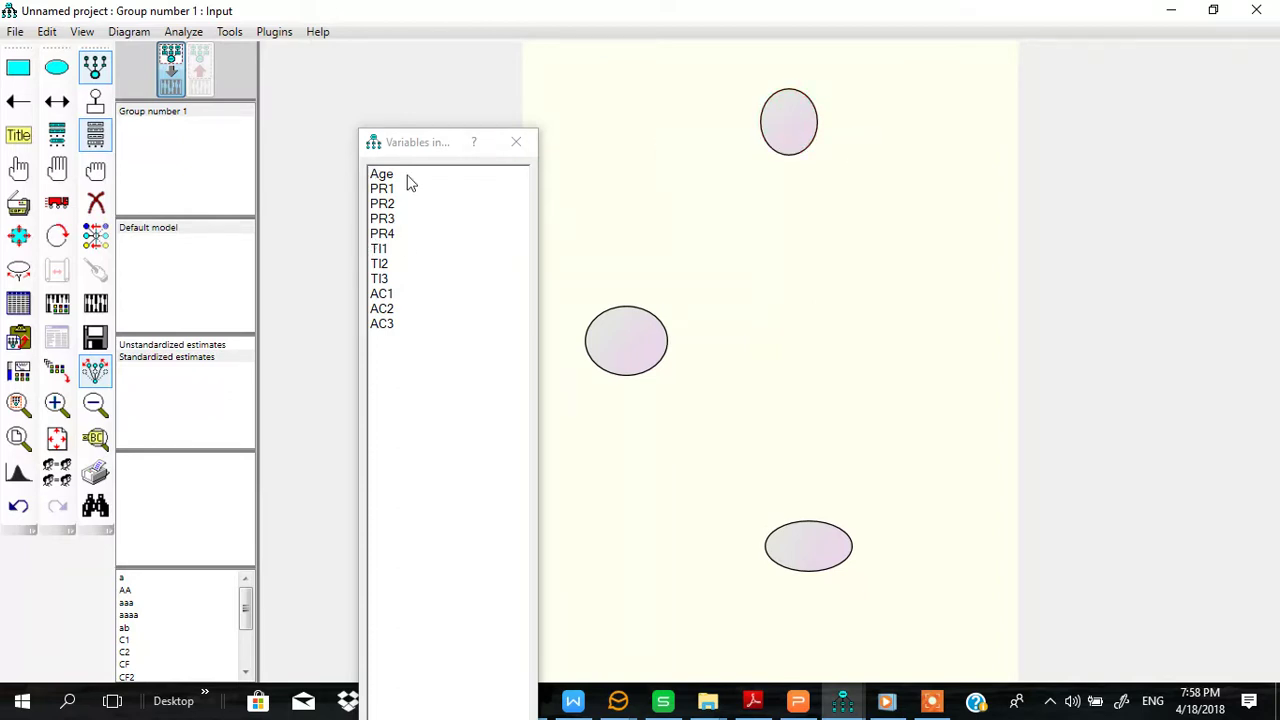
# - Give the top factor four indicators and the middle and bottom factors three each
pyautogui.click(791, 123)
pyautogui.click(793, 127)
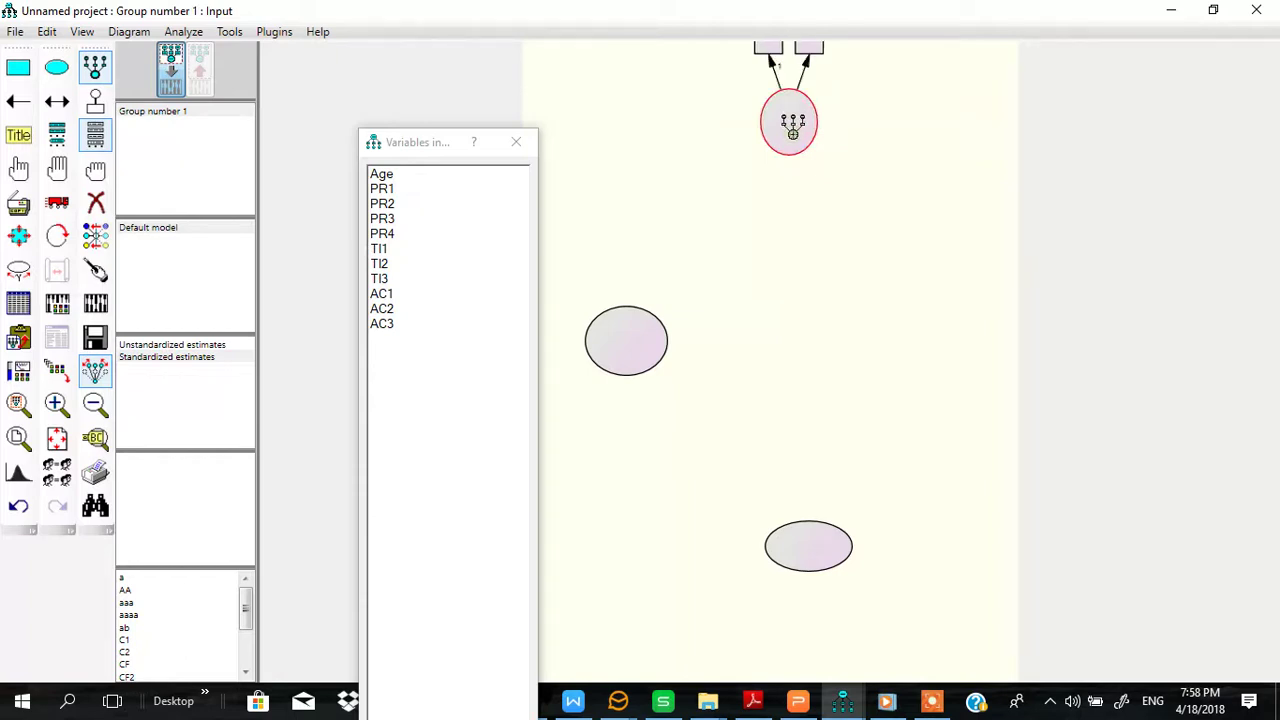
pyautogui.click(793, 127)
pyautogui.click(793, 127)
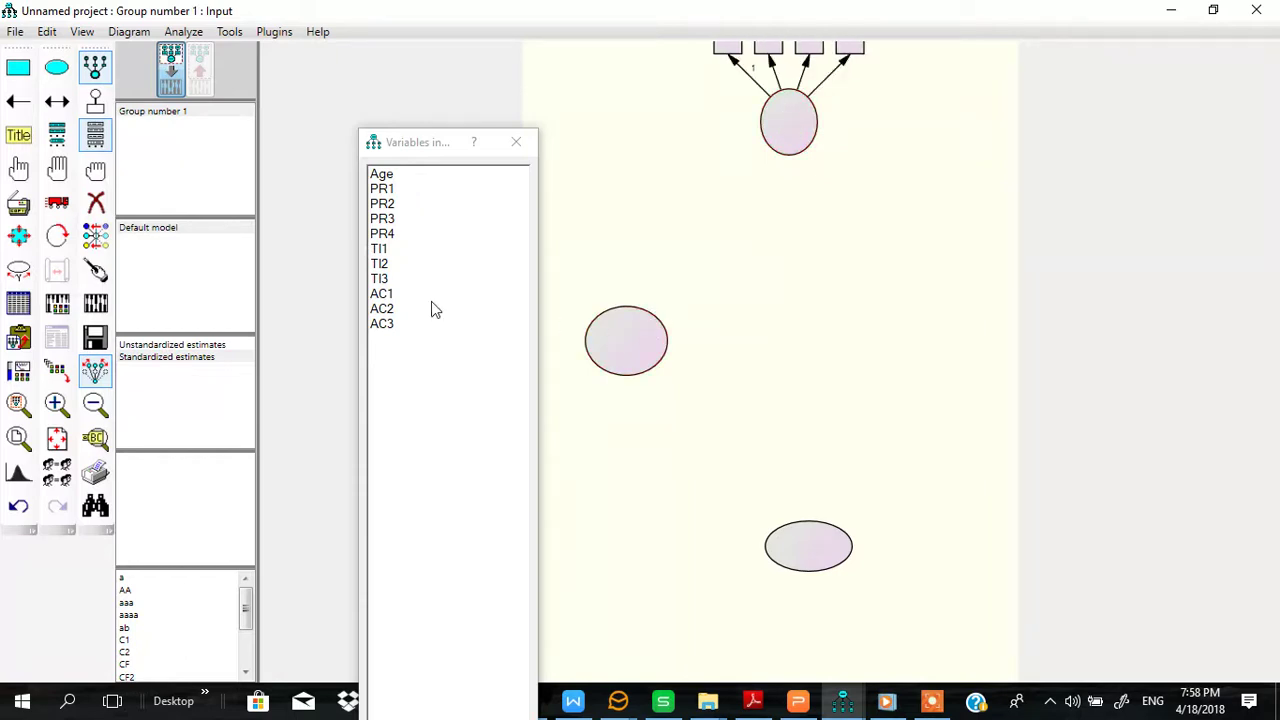
pyautogui.click(633, 333)
pyautogui.click(634, 332)
pyautogui.click(634, 332)
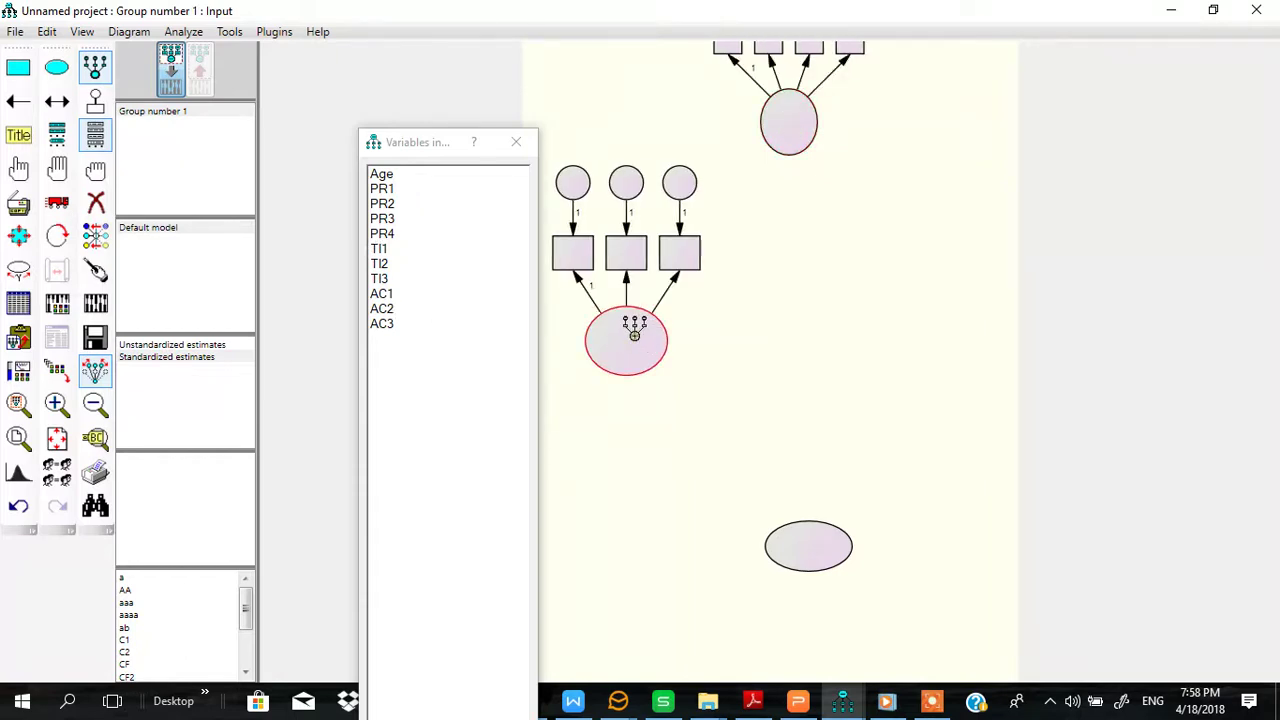
pyautogui.click(816, 541)
pyautogui.click(816, 541)
pyautogui.click(816, 541)
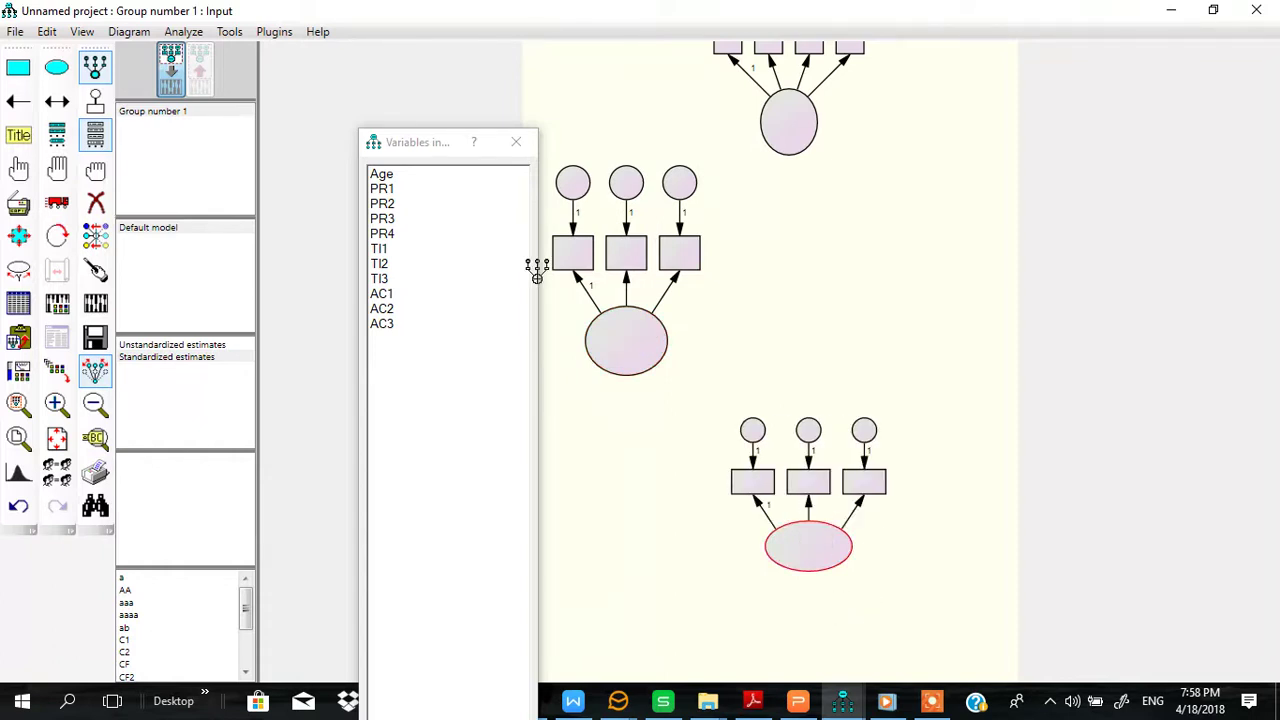
pyautogui.moveTo(434, 151); pyautogui.dragTo(433, 52)
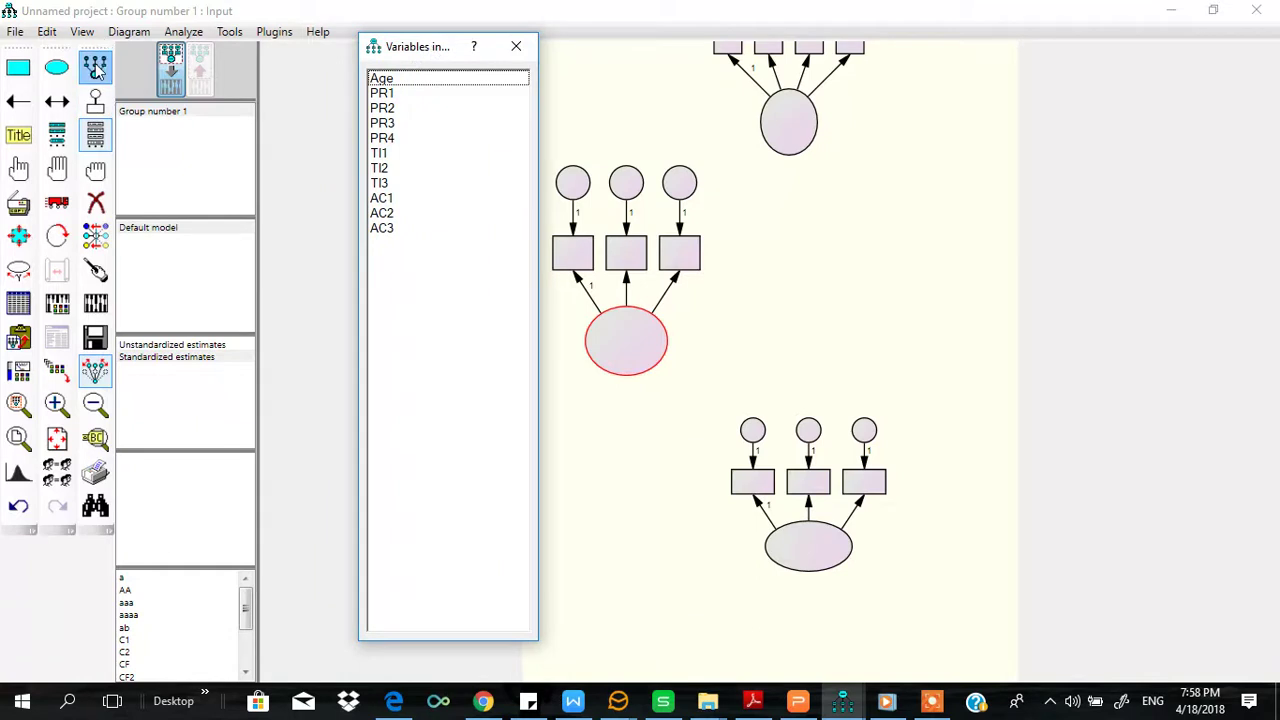
# - Assign dataset variables PR1–PR4 to the top boxes and TI1–TI3 to the middle boxes
pyautogui.click(174, 64)
pyautogui.click(390, 94)
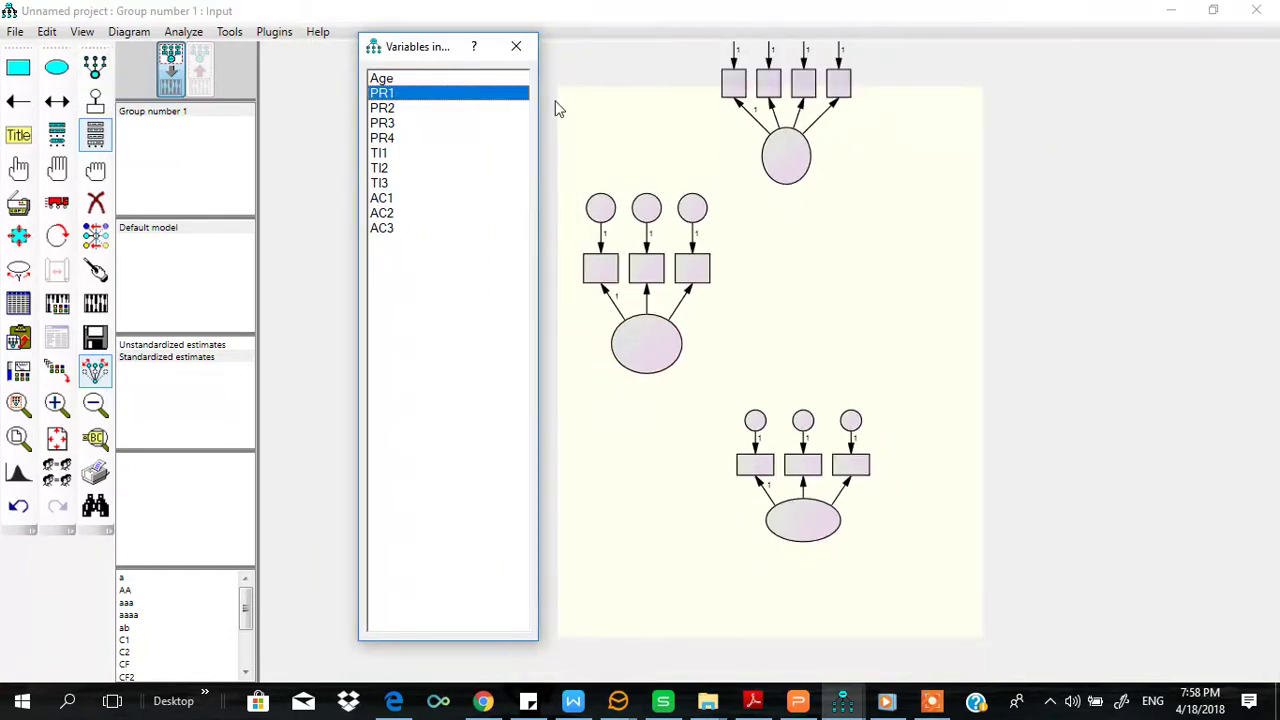
pyautogui.moveTo(393, 100); pyautogui.dragTo(734, 83)
pyautogui.moveTo(390, 108); pyautogui.dragTo(808, 93)
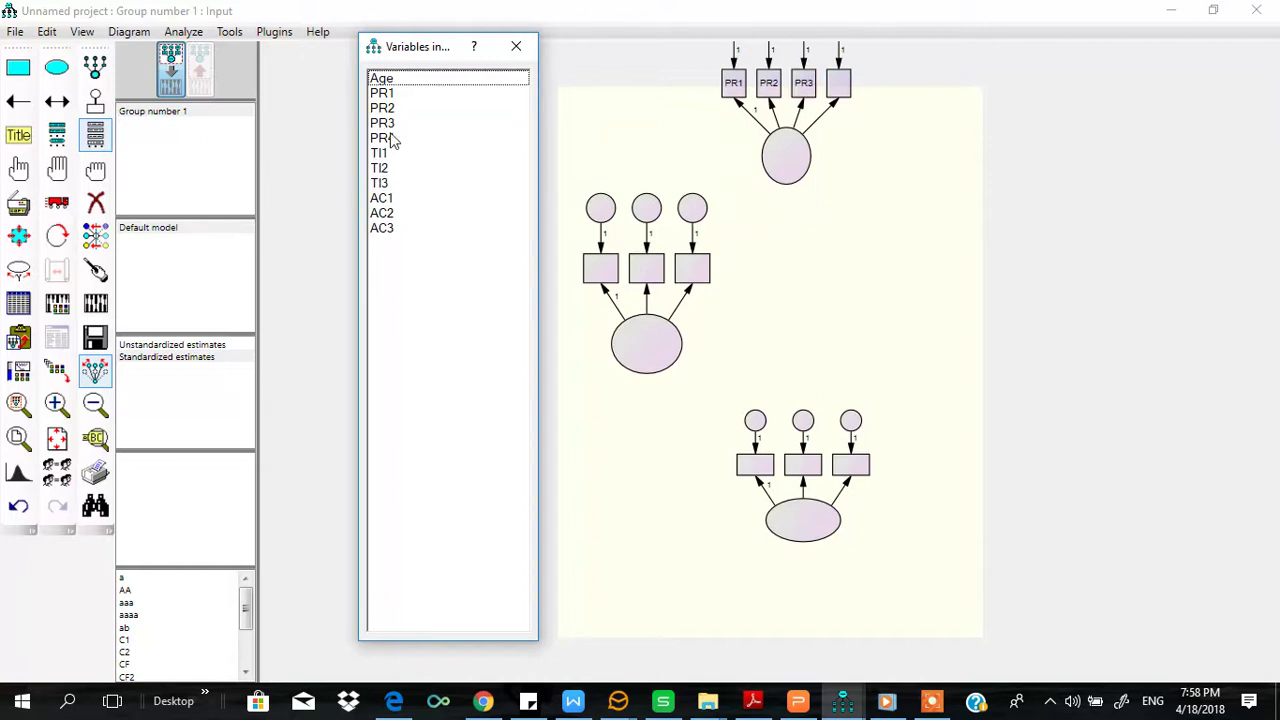
pyautogui.moveTo(392, 140); pyautogui.dragTo(614, 278)
pyautogui.moveTo(390, 168); pyautogui.dragTo(660, 283)
pyautogui.moveTo(390, 183); pyautogui.dragTo(690, 275)
# - Assign AC1–AC3 to the bottom indicator boxes and close the variable list
pyautogui.moveTo(422, 50); pyautogui.dragTo(596, 384)
pyautogui.moveTo(556, 532); pyautogui.dragTo(755, 468)
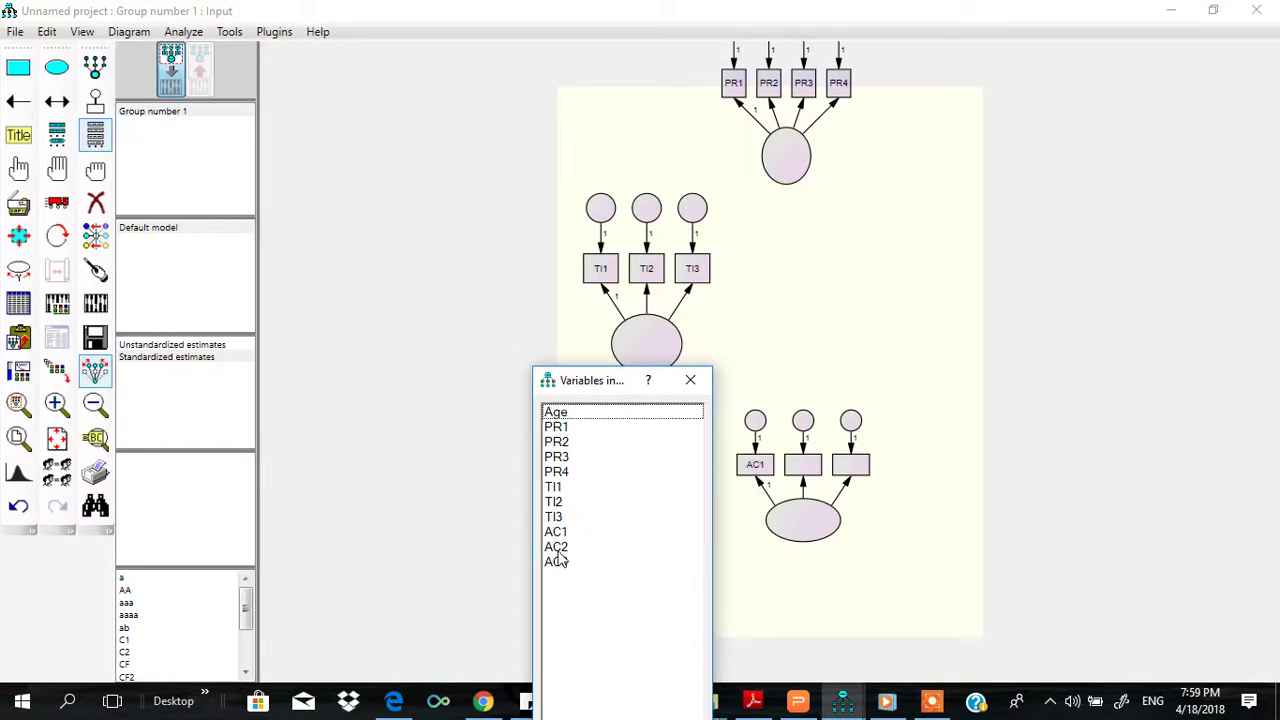
pyautogui.moveTo(557, 553); pyautogui.dragTo(791, 469)
pyautogui.moveTo(575, 570); pyautogui.dragTo(854, 473)
pyautogui.click(690, 380)
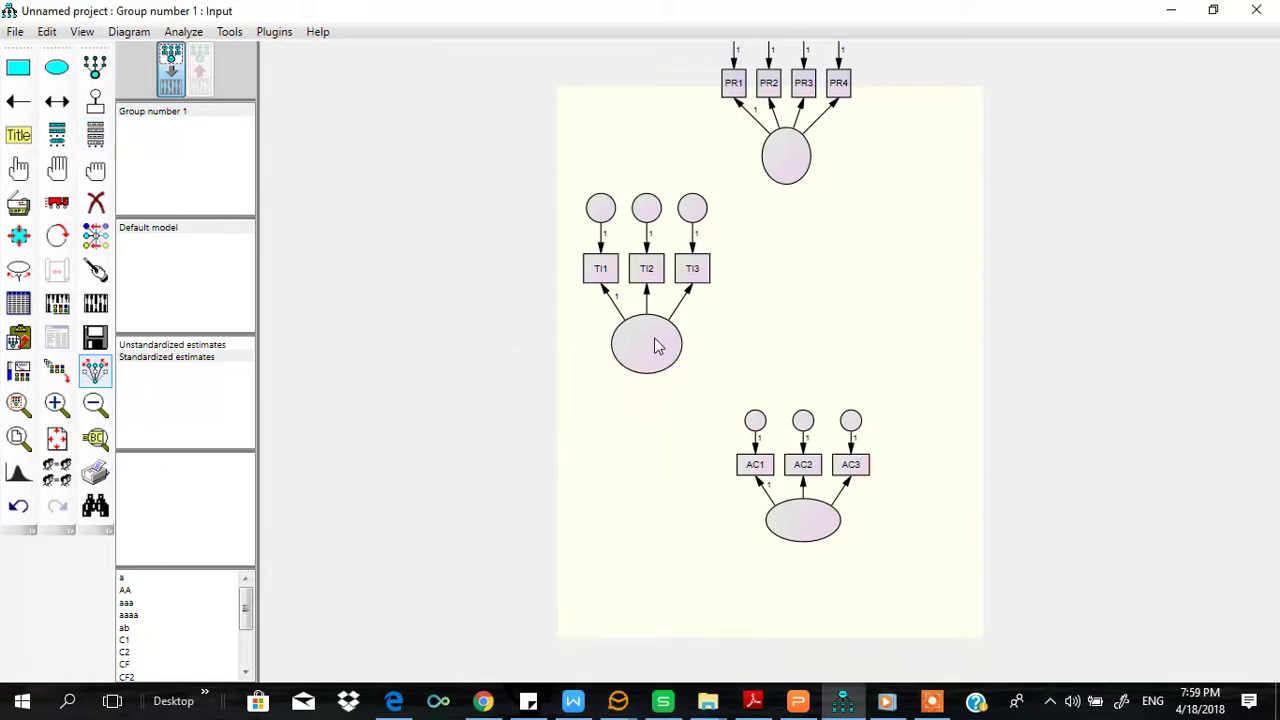
# - Name the top, middle and bottom latent factors PR, TI and AC in Object Properties
pyautogui.doubleClick(784, 157)
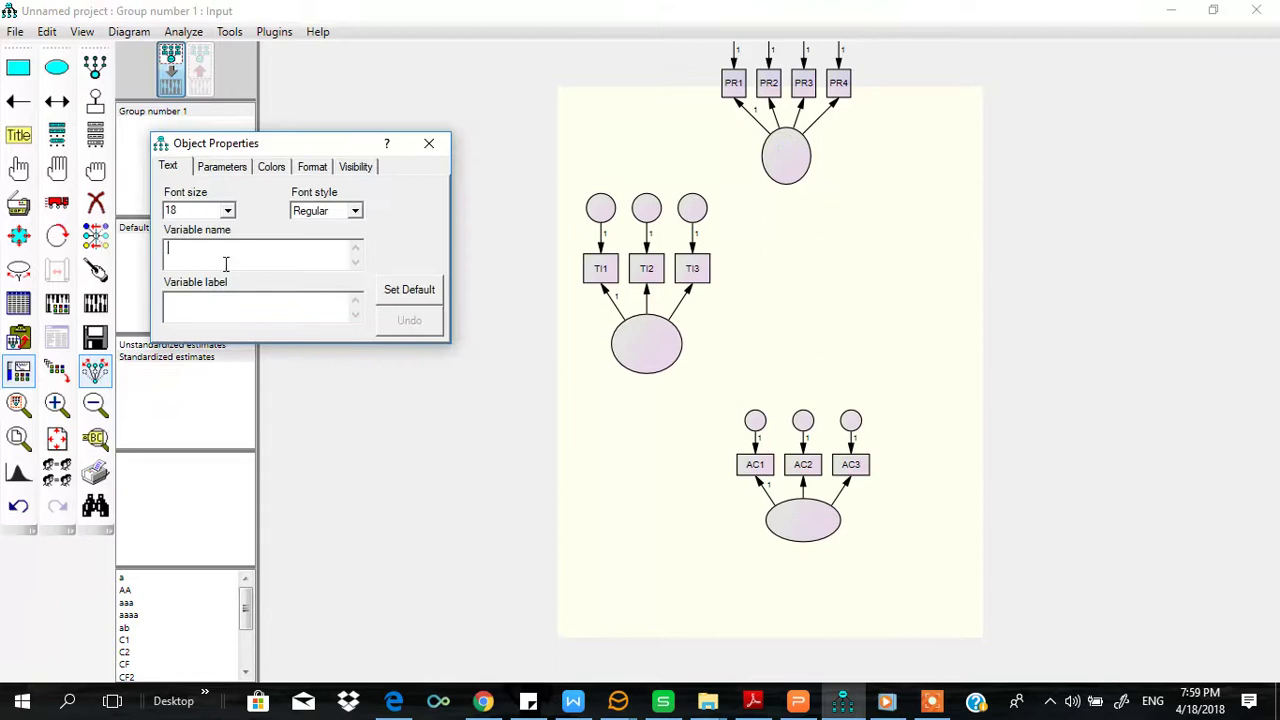
pyautogui.write('PR')
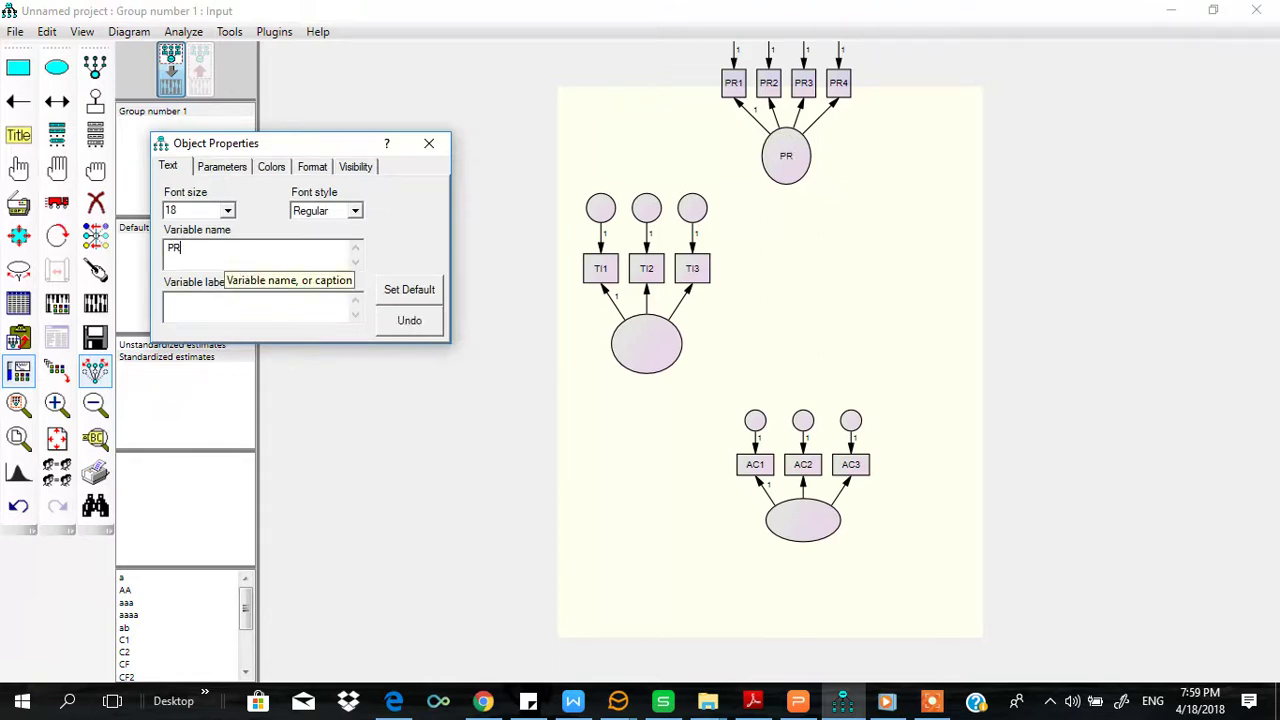
pyautogui.click(643, 340)
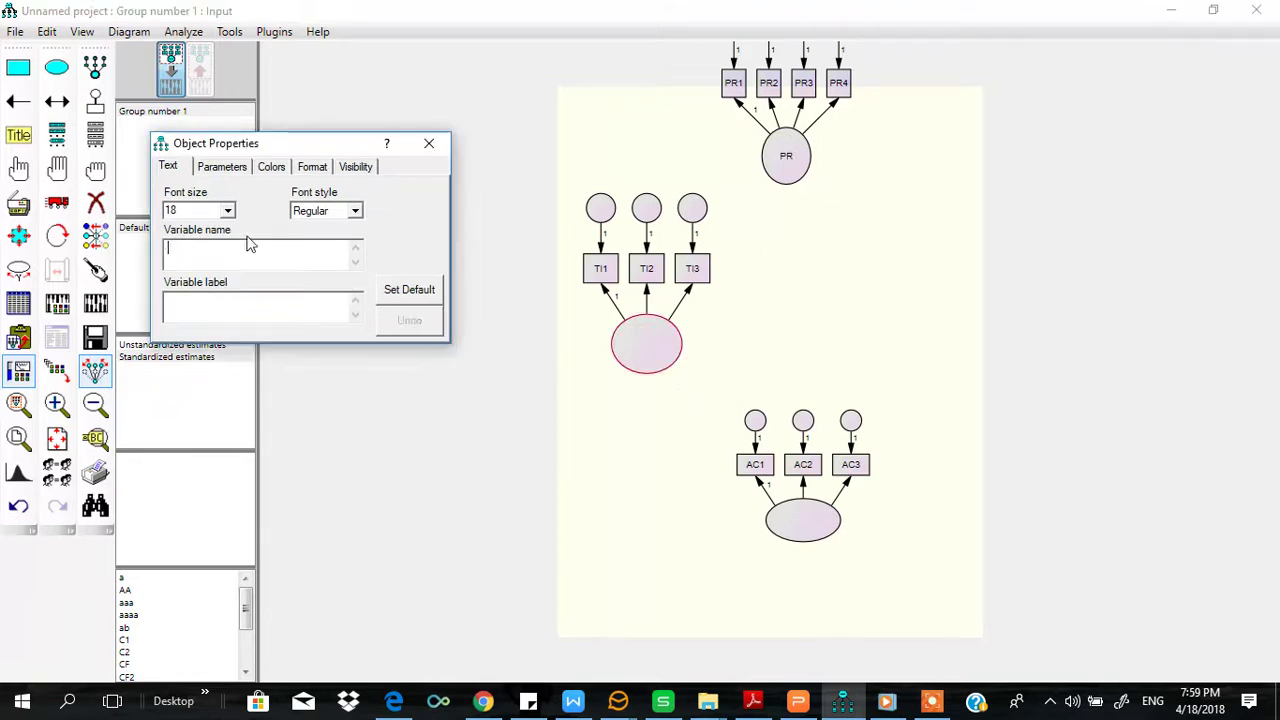
pyautogui.write('TI')
pyautogui.click(812, 525)
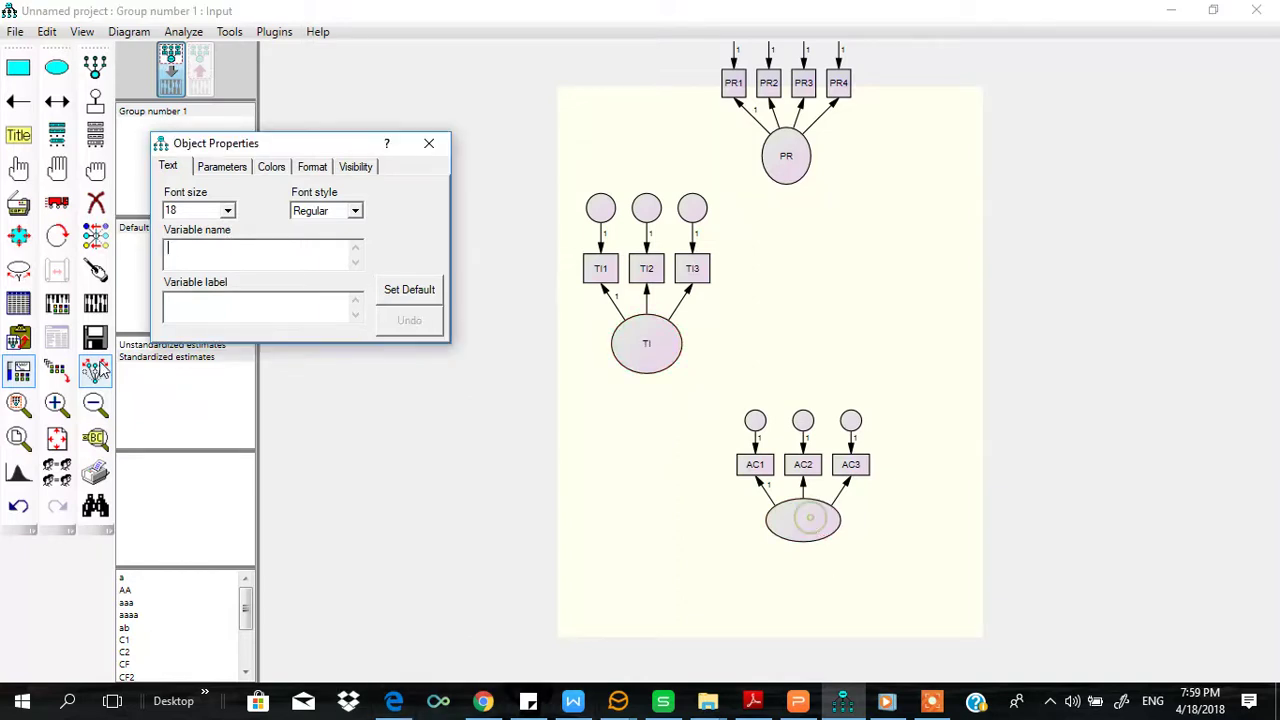
pyautogui.write('AC')
pyautogui.click(428, 143)
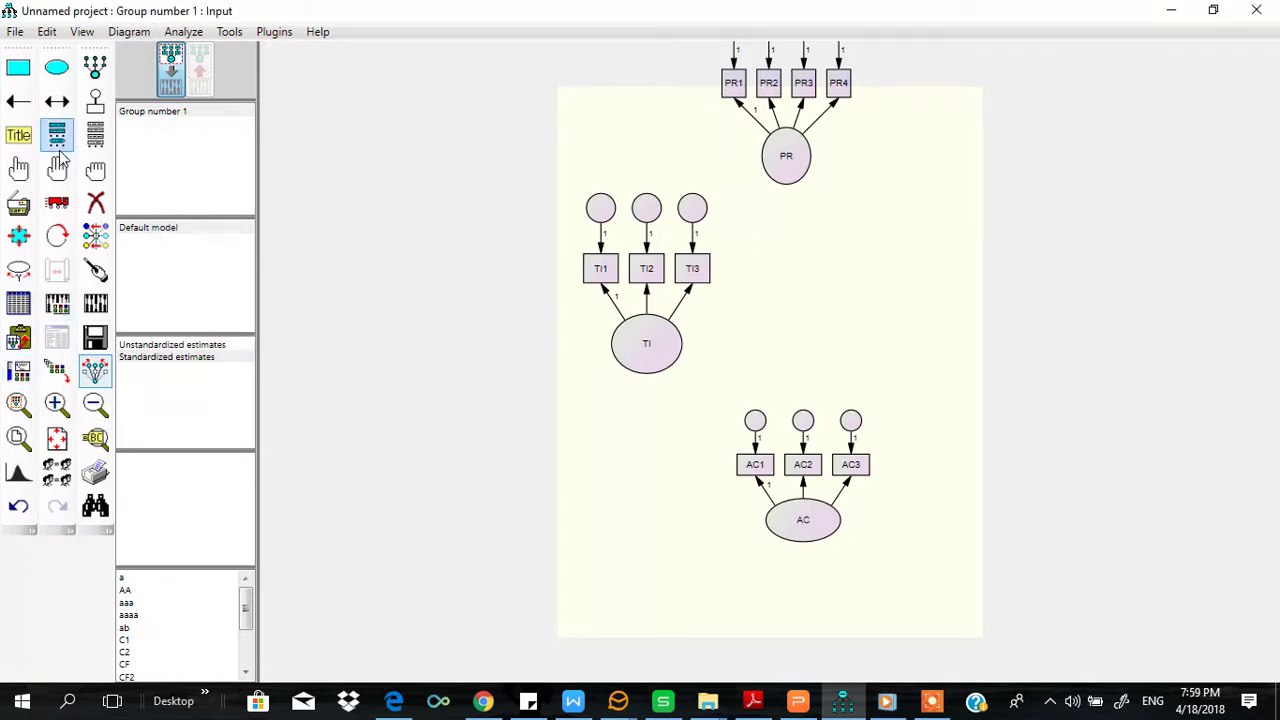
# - Move the PR factor and its indicators down and to the right
pyautogui.click(95, 372)
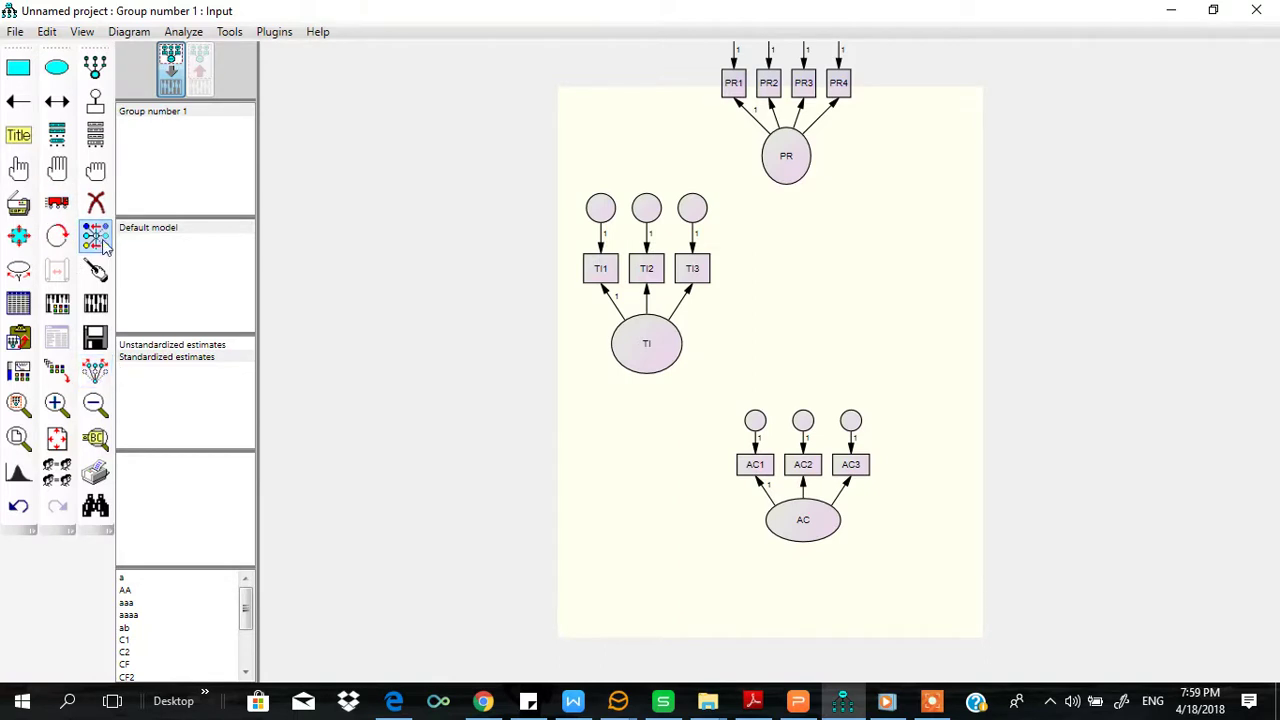
pyautogui.click(52, 199)
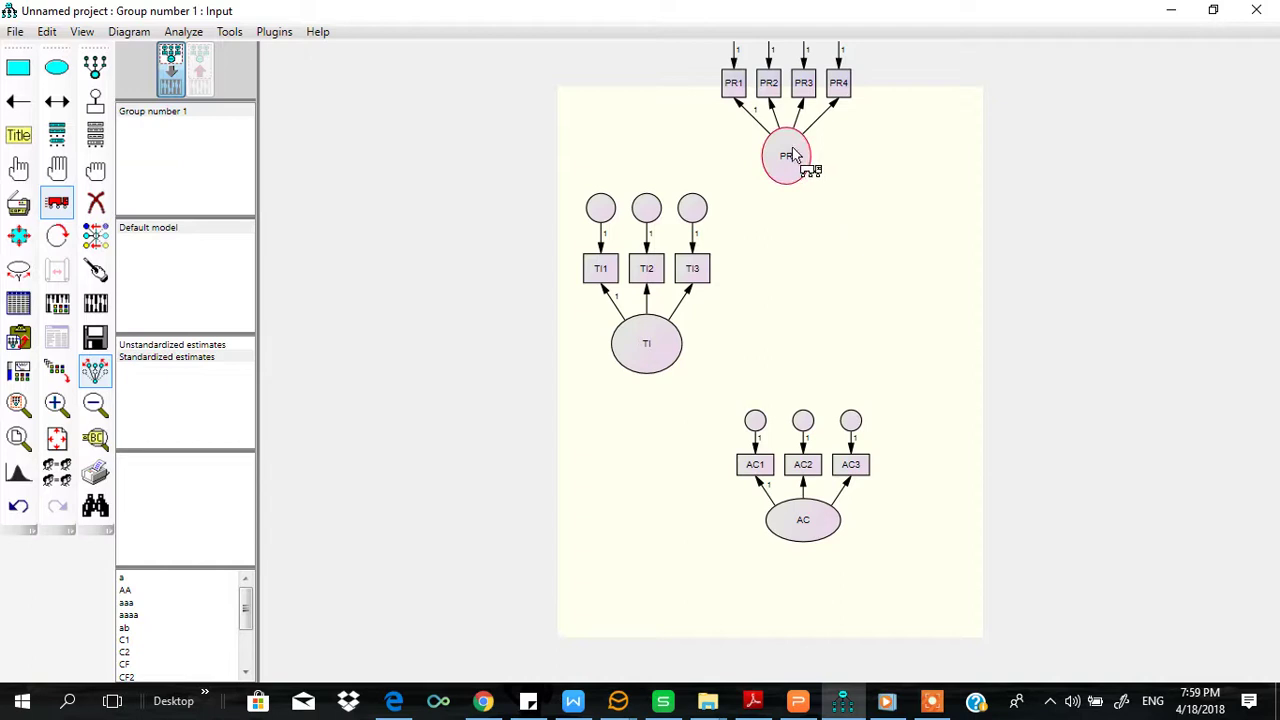
pyautogui.moveTo(793, 157); pyautogui.dragTo(838, 285)
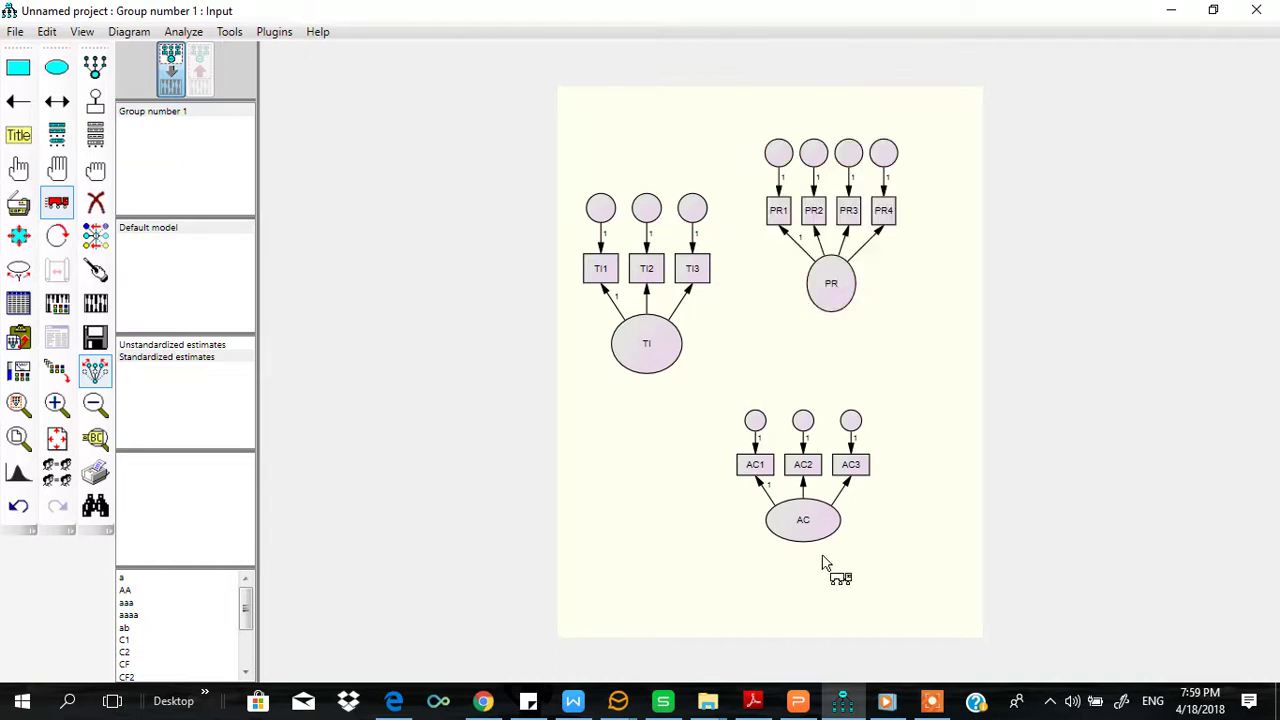
pyautogui.click(60, 198)
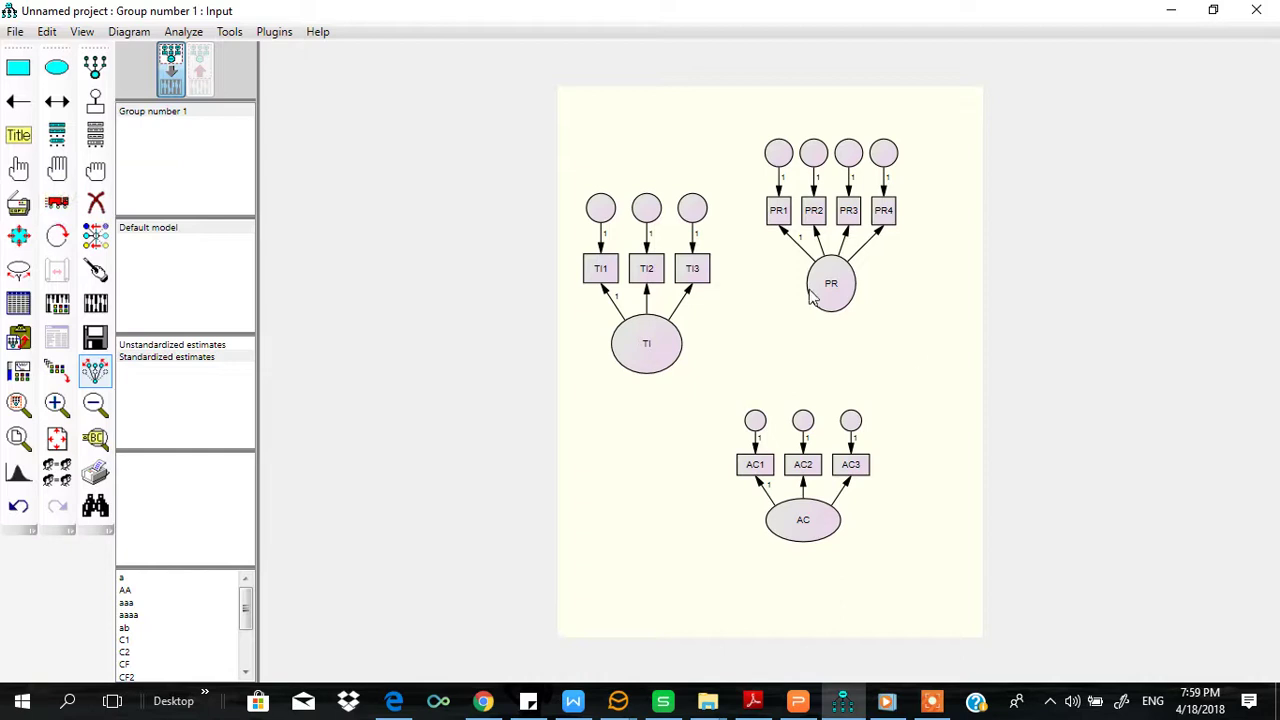
# - Rotate TI's indicators to its left side and AC's indicators to hang below it
pyautogui.rightClick(643, 350)
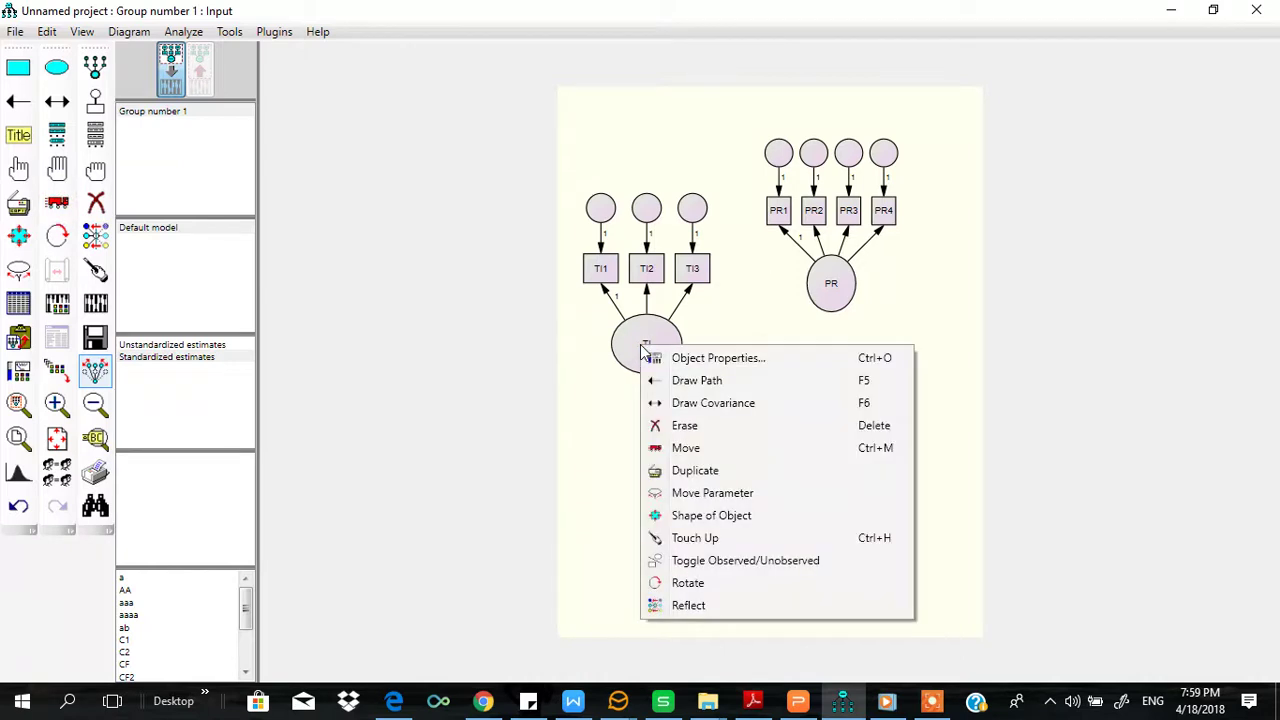
pyautogui.click(757, 588)
pyautogui.click(651, 344)
pyautogui.click(651, 344)
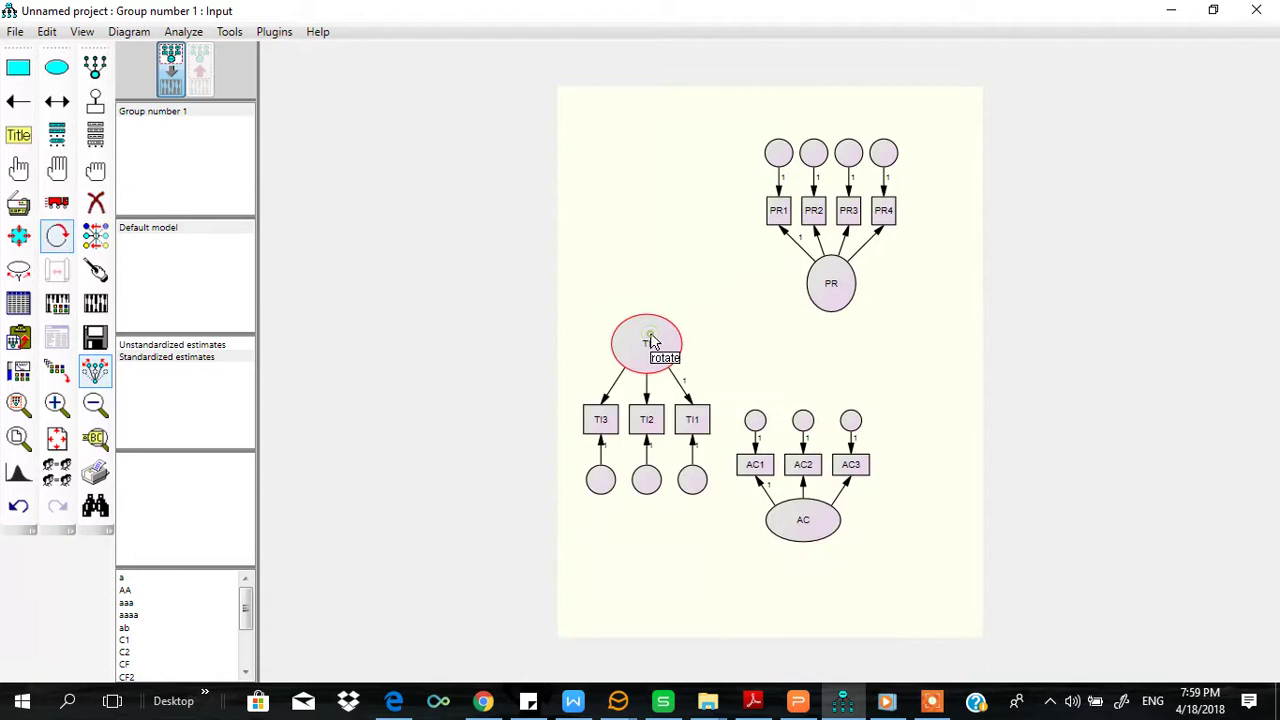
pyautogui.click(651, 343)
pyautogui.click(650, 342)
pyautogui.click(650, 341)
pyautogui.click(651, 342)
pyautogui.click(651, 341)
pyautogui.click(822, 526)
pyautogui.click(822, 526)
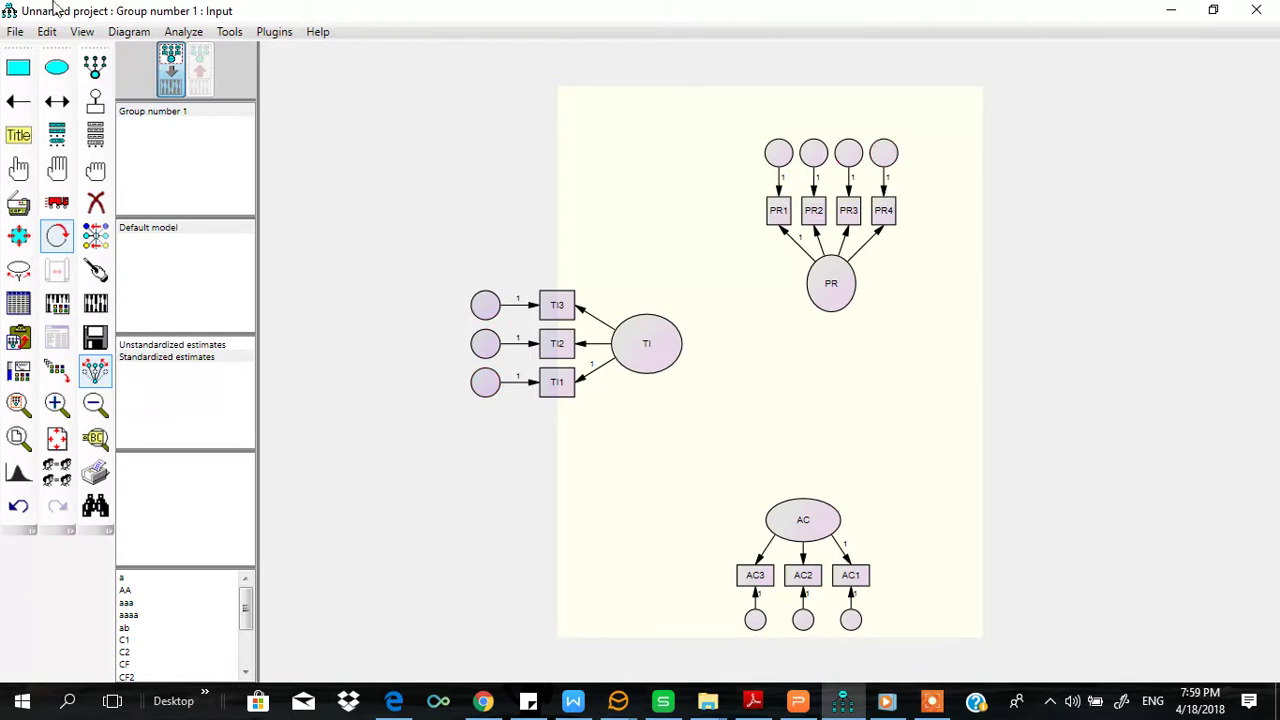
# - Name the error variables e1–e10 with the Name Unobserved Variables plugin
pyautogui.click(270, 34)
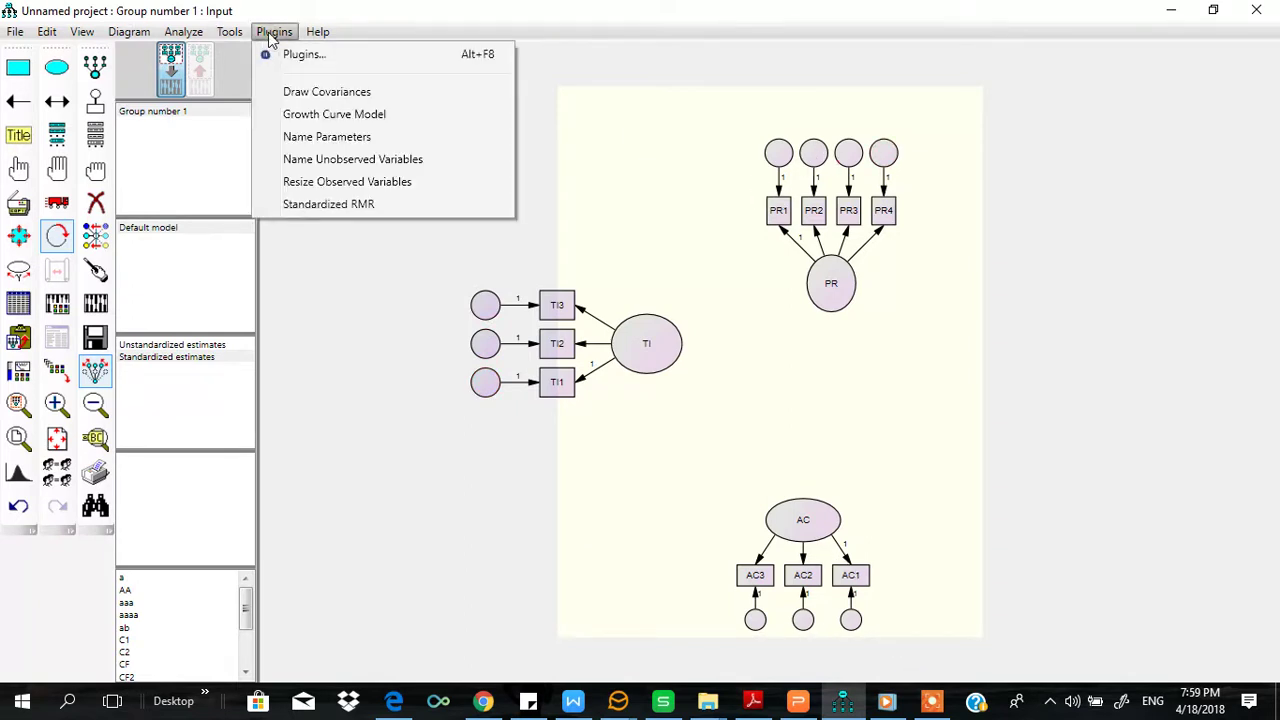
pyautogui.click(344, 162)
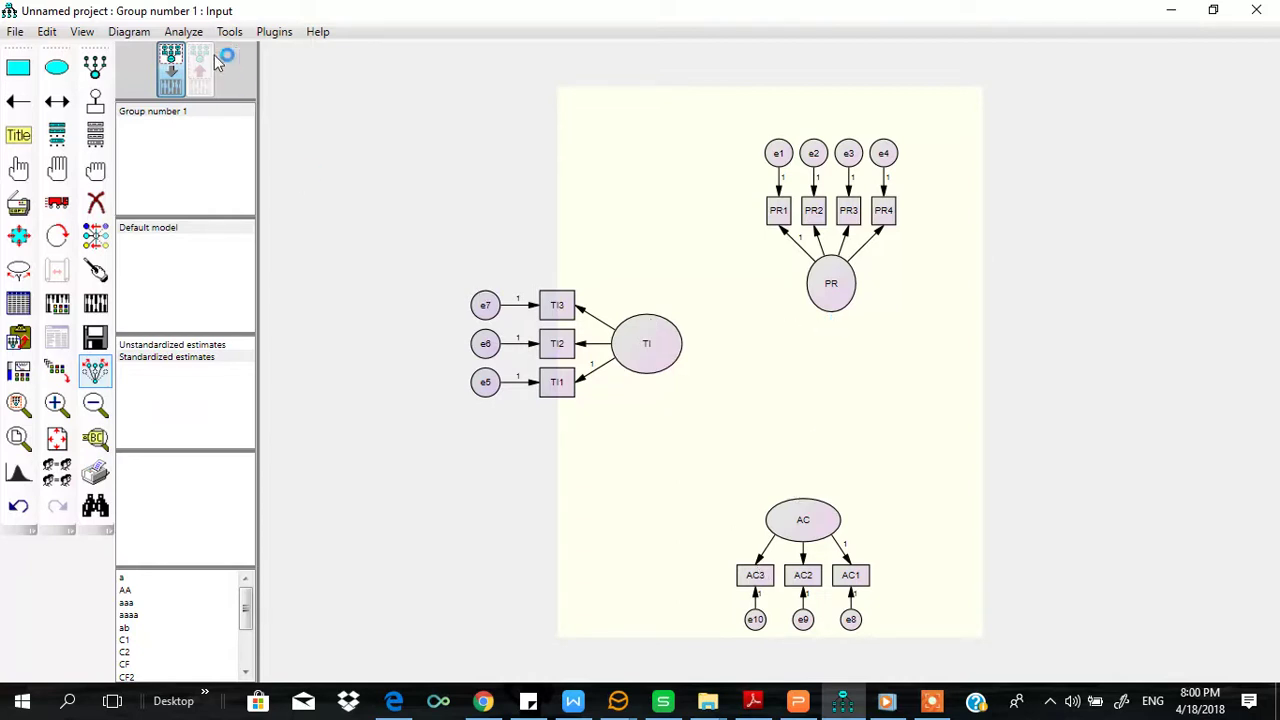
# - Select TI, PR and AC and draw covariances between each pair with the Draw Covariances plugin
pyautogui.click(19, 170)
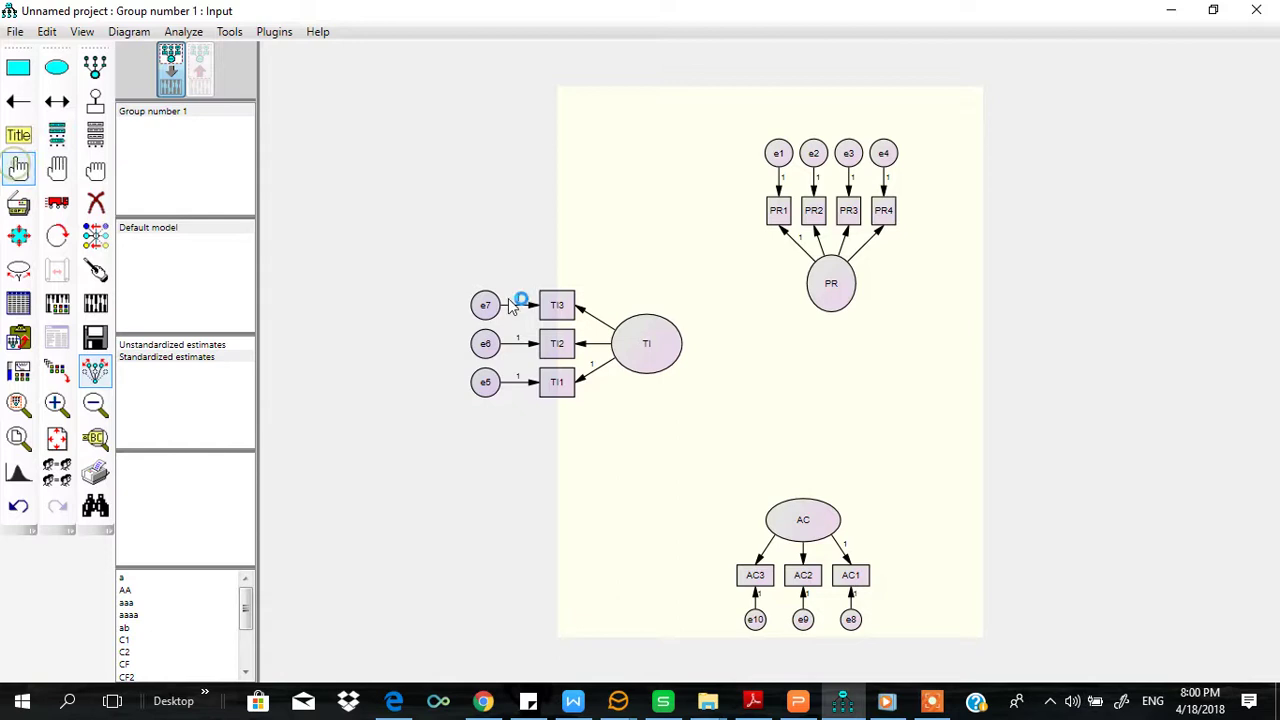
pyautogui.click(651, 343)
pyautogui.click(833, 290)
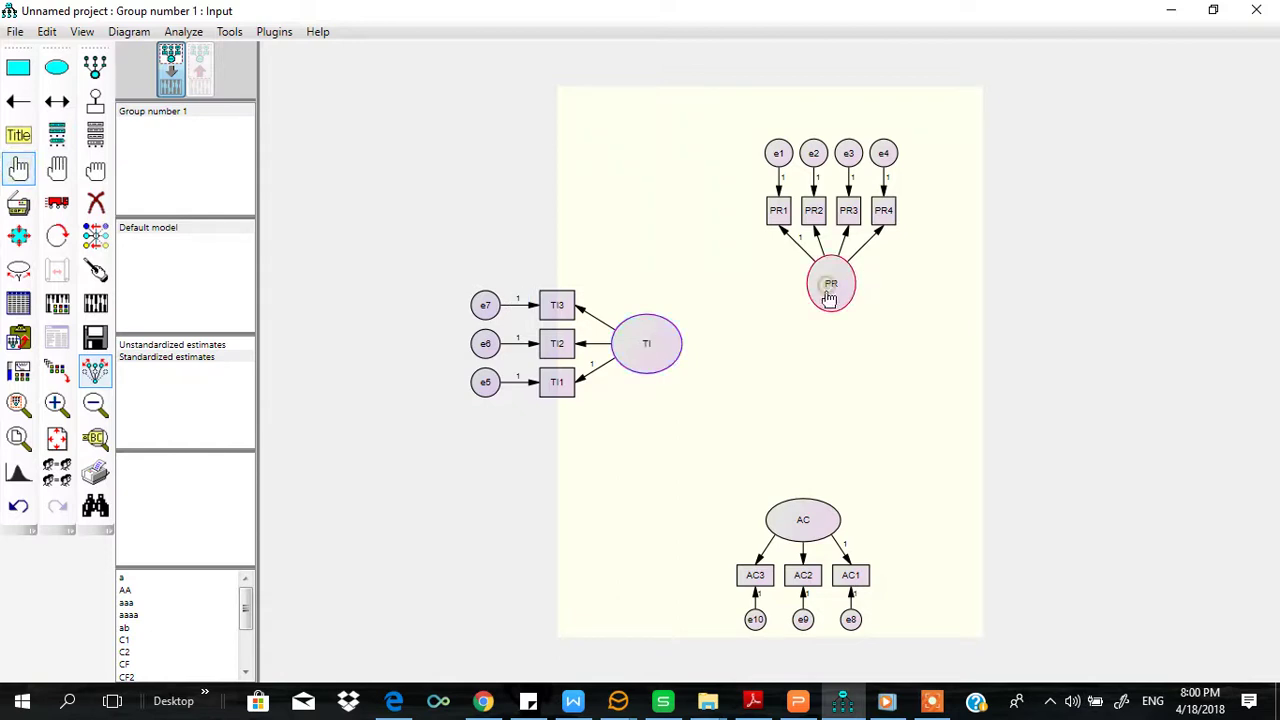
pyautogui.click(801, 518)
pyautogui.click(276, 36)
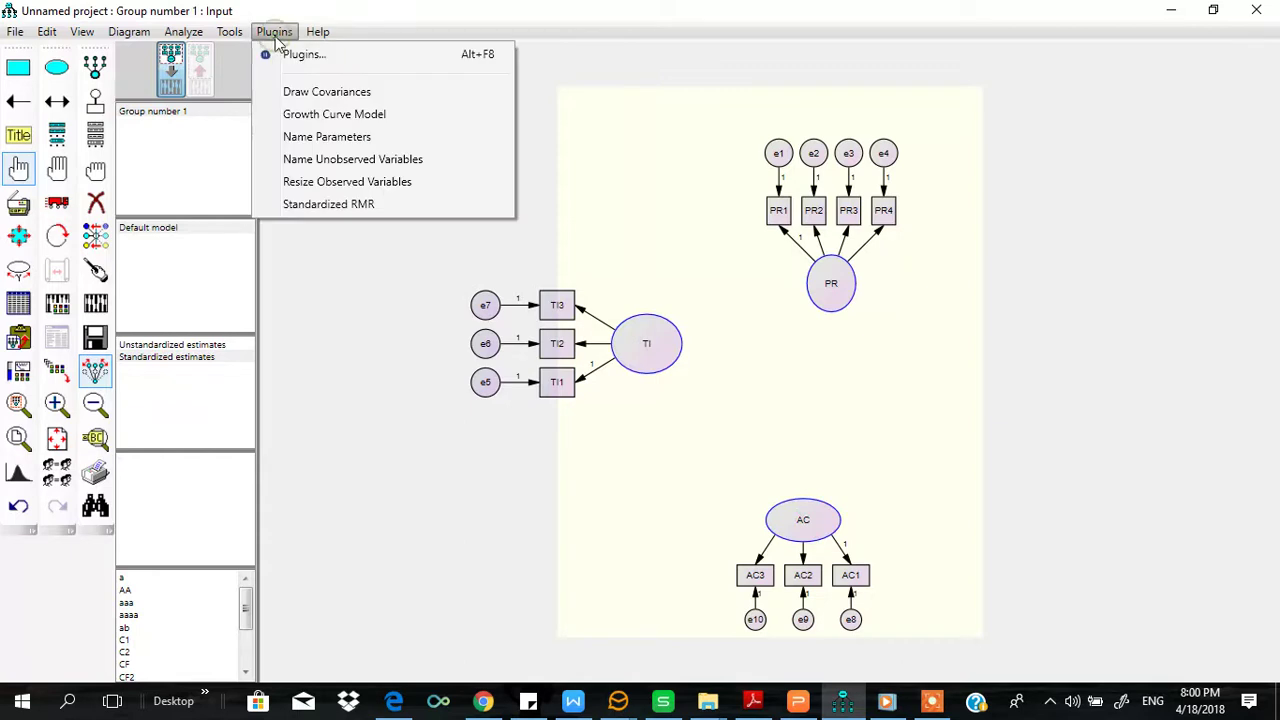
pyautogui.click(307, 91)
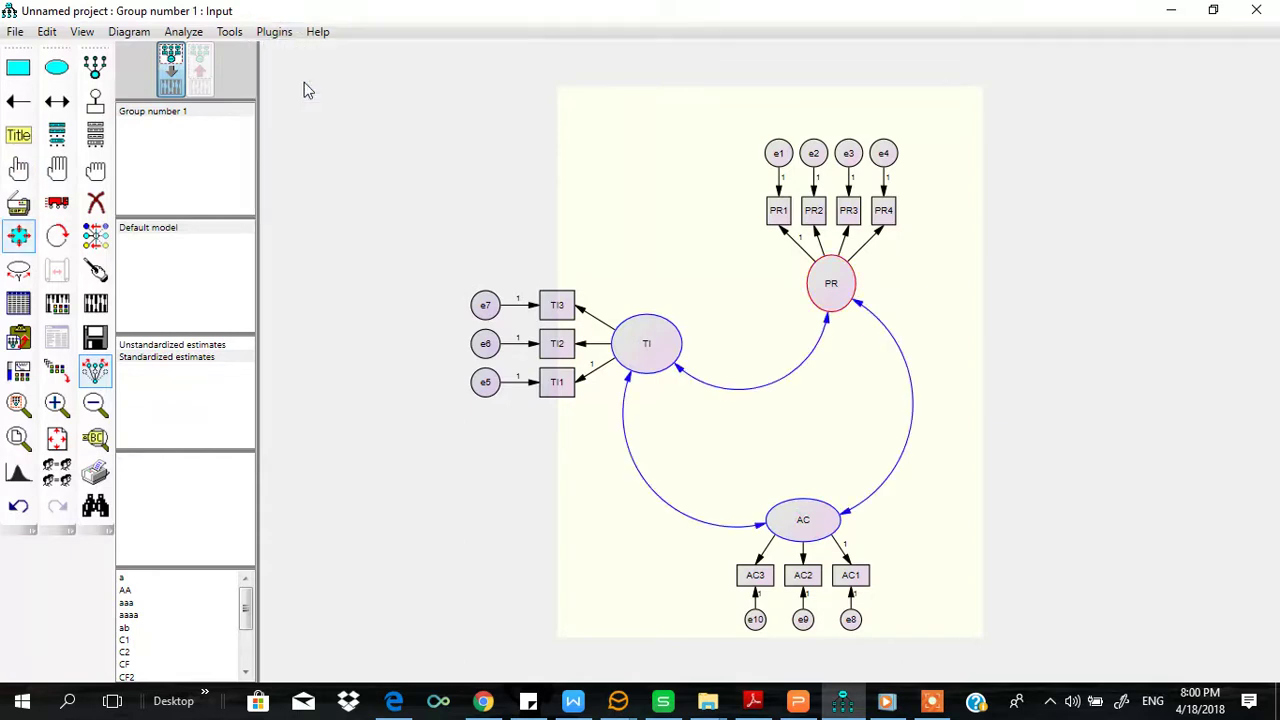
pyautogui.click(95, 170)
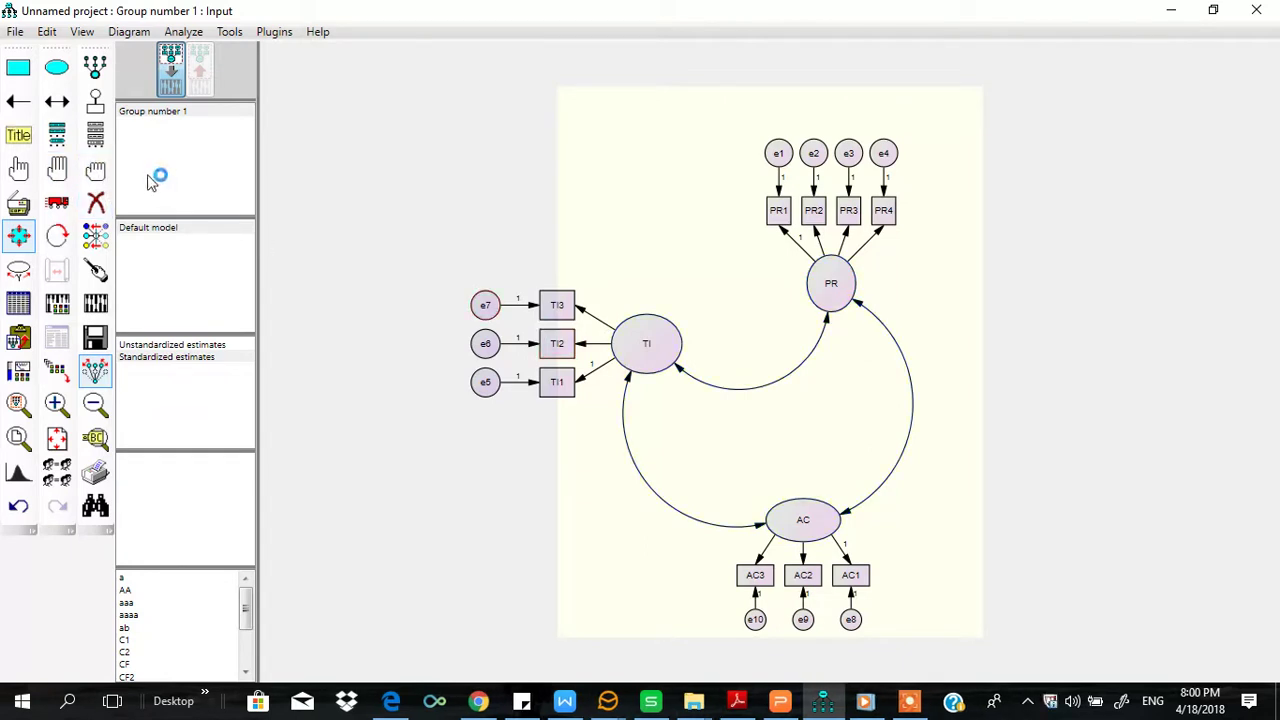
# - Request standardized estimates, normality tests and modification indices (threshold 4) in Analysis Properties
pyautogui.click(84, 32)
pyautogui.click(100, 78)
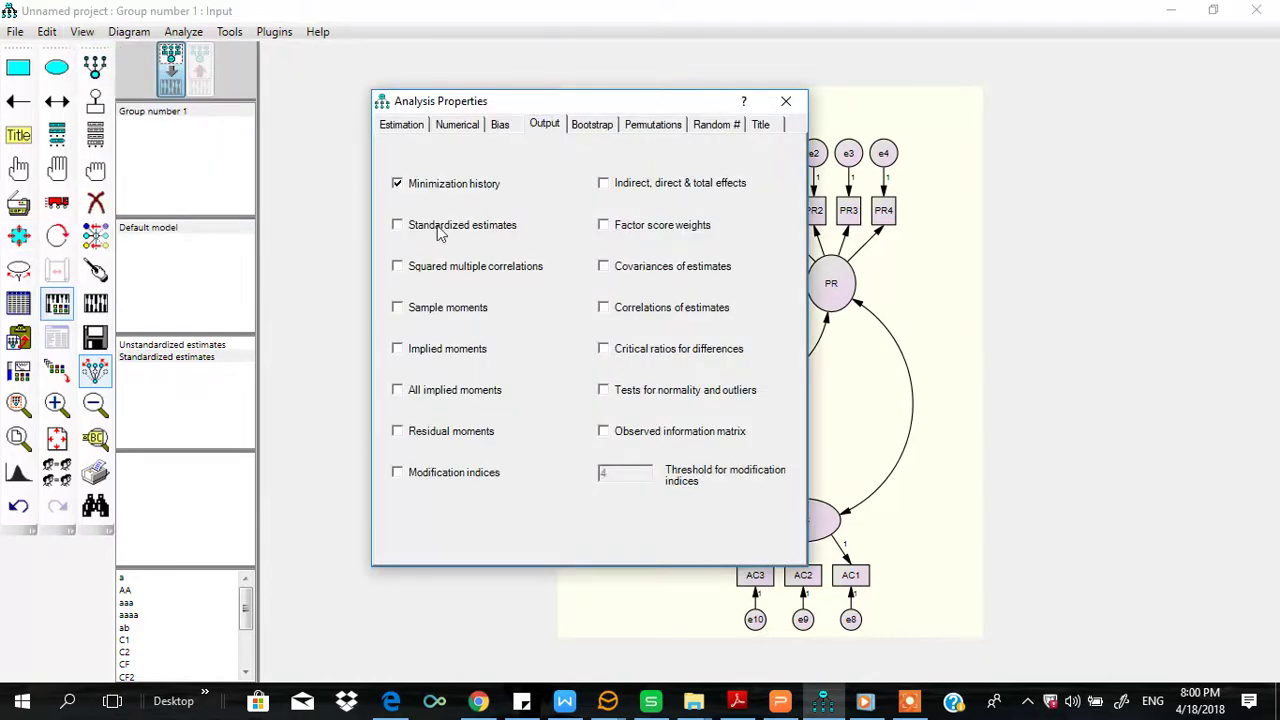
pyautogui.click(455, 478)
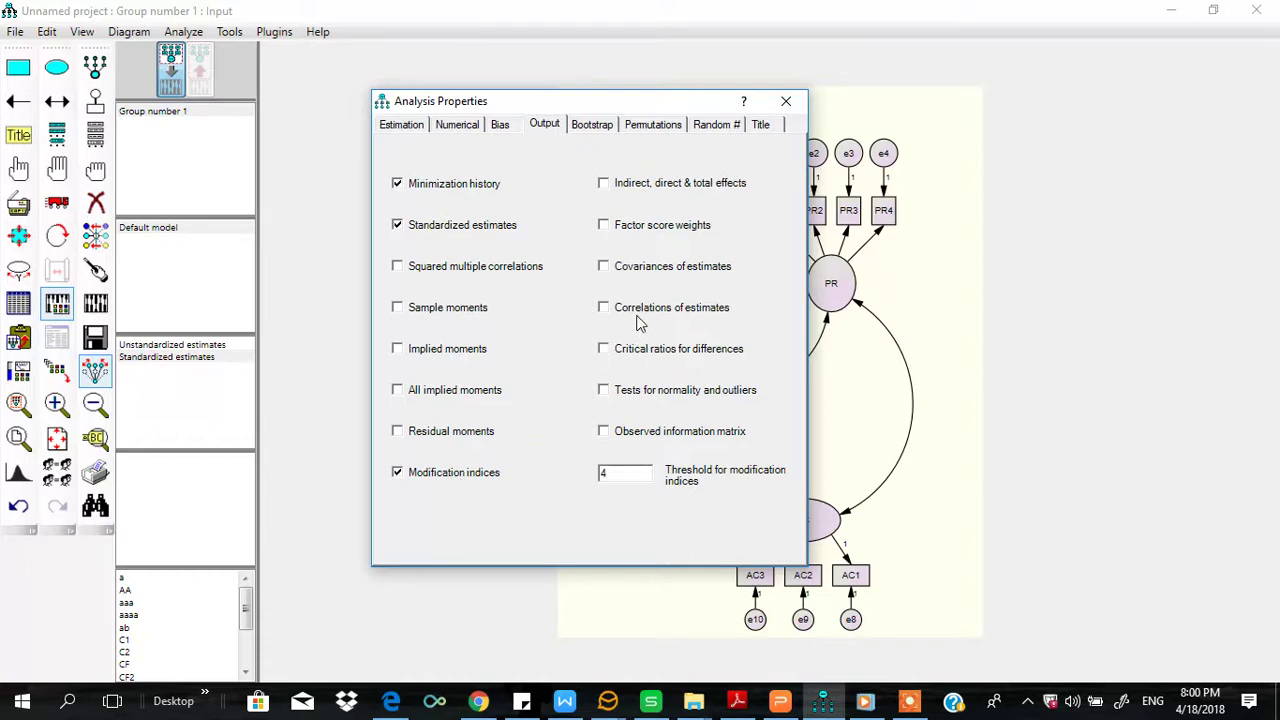
pyautogui.click(786, 101)
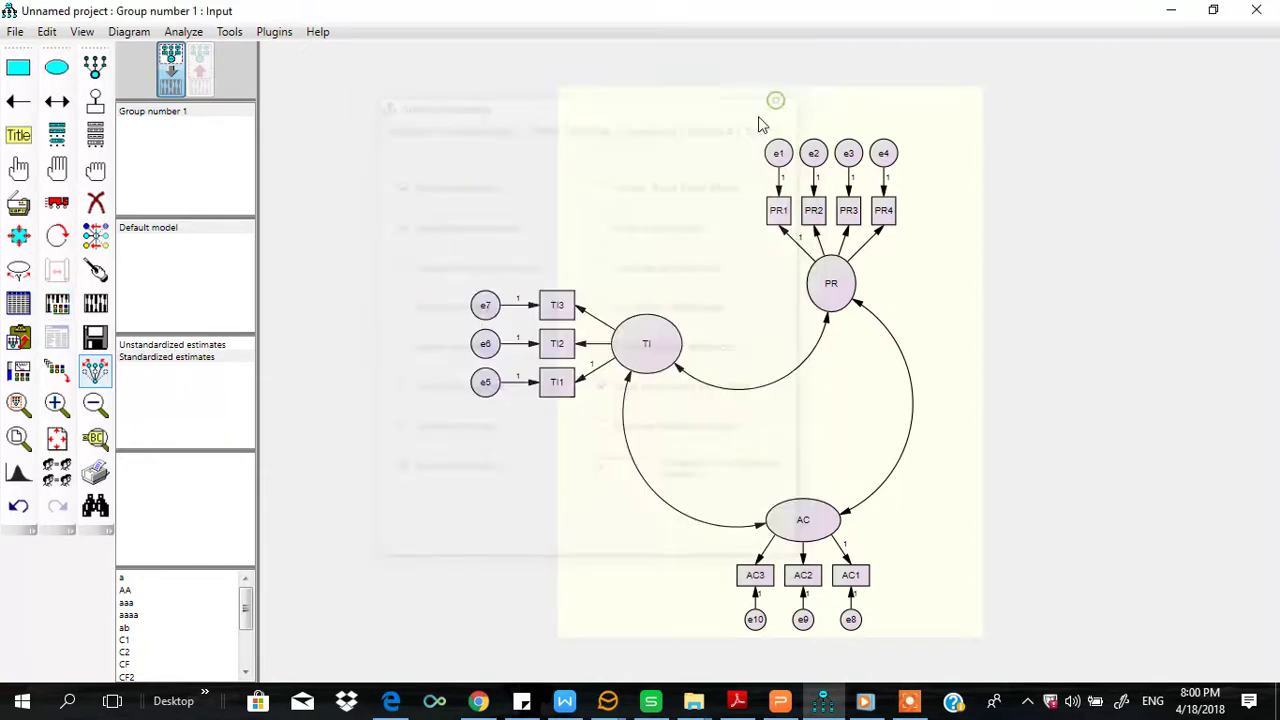
# - Save the model as CFAA and calculate estimates, reaching chi-square 100.6 at iteration 8
pyautogui.click(188, 32)
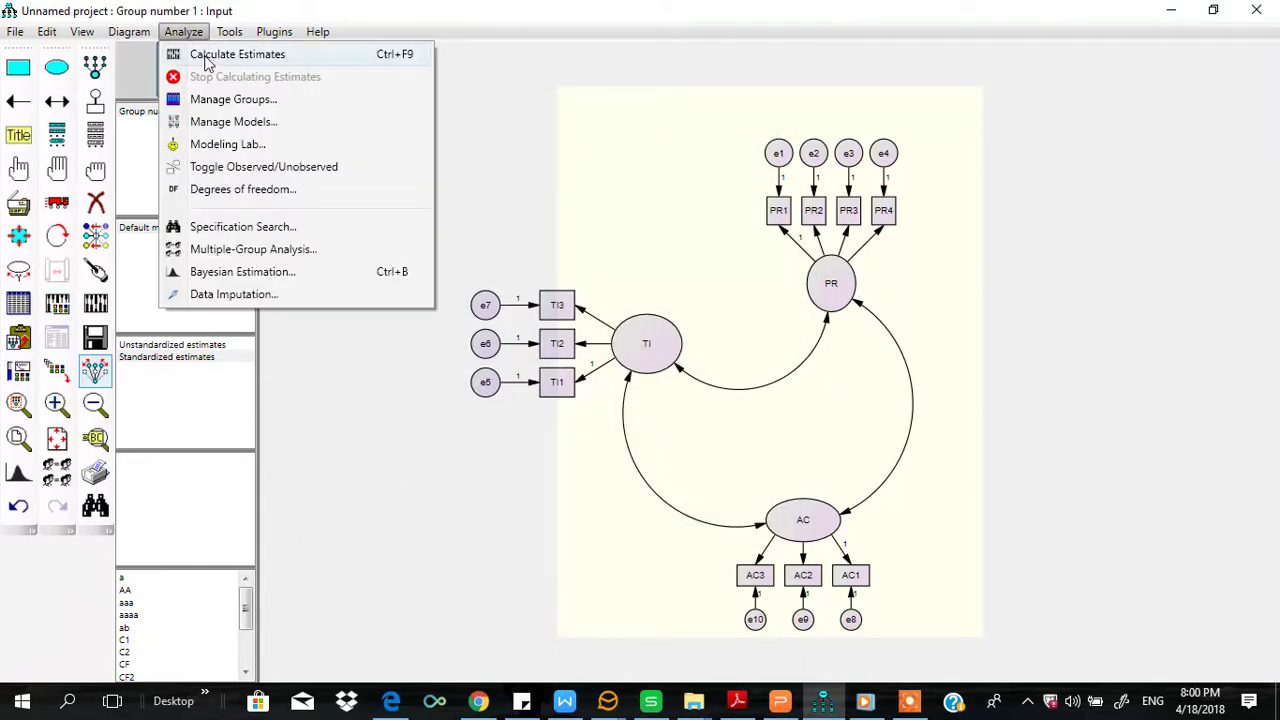
pyautogui.click(205, 55)
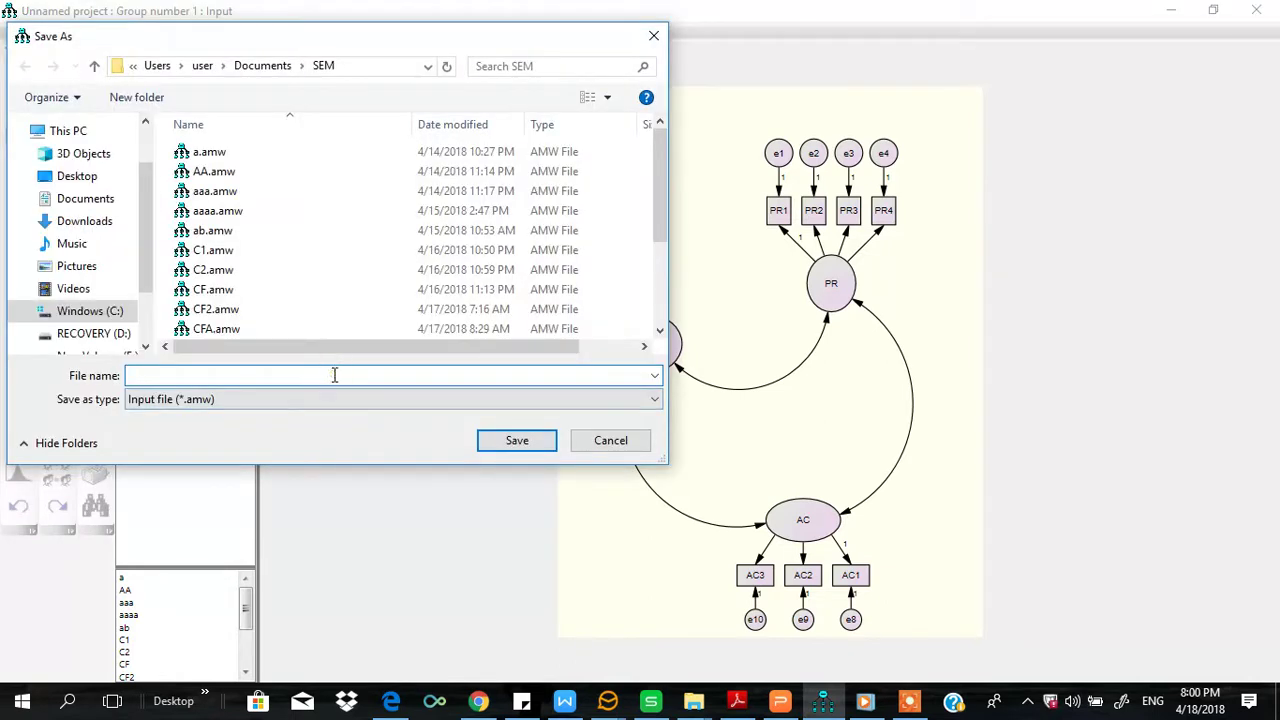
pyautogui.write('CFAA')
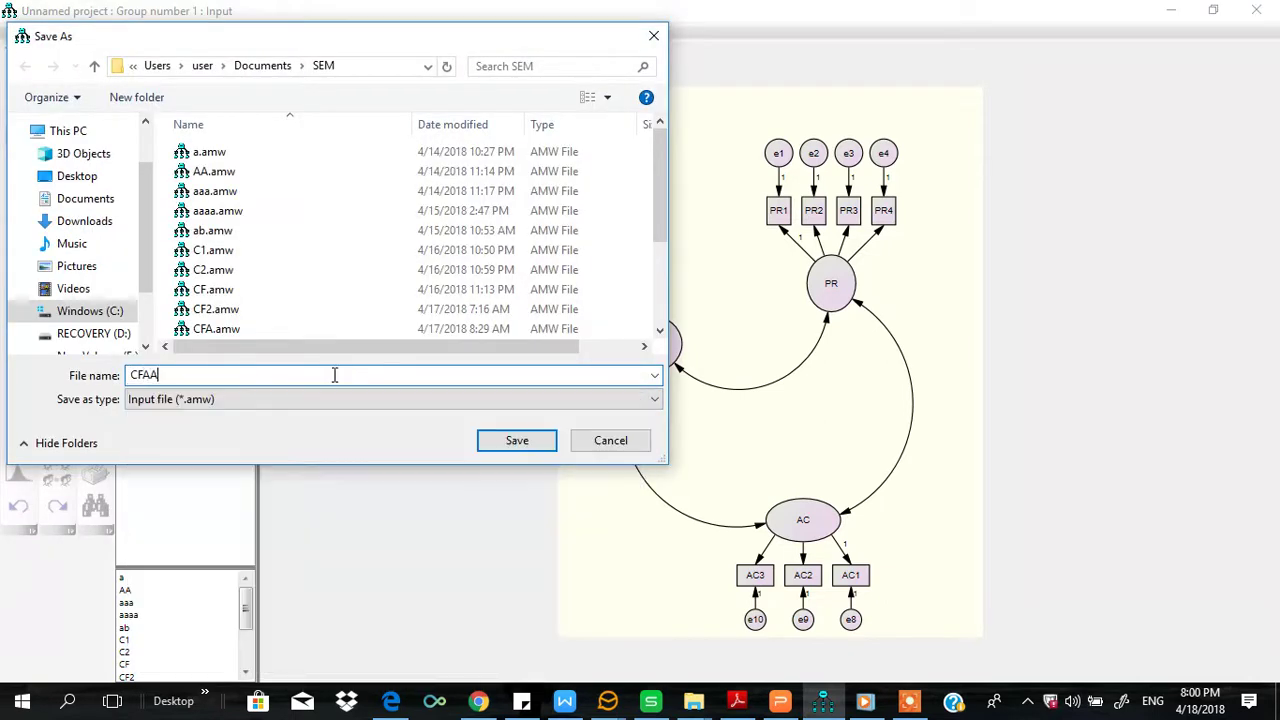
pyautogui.press('Return')
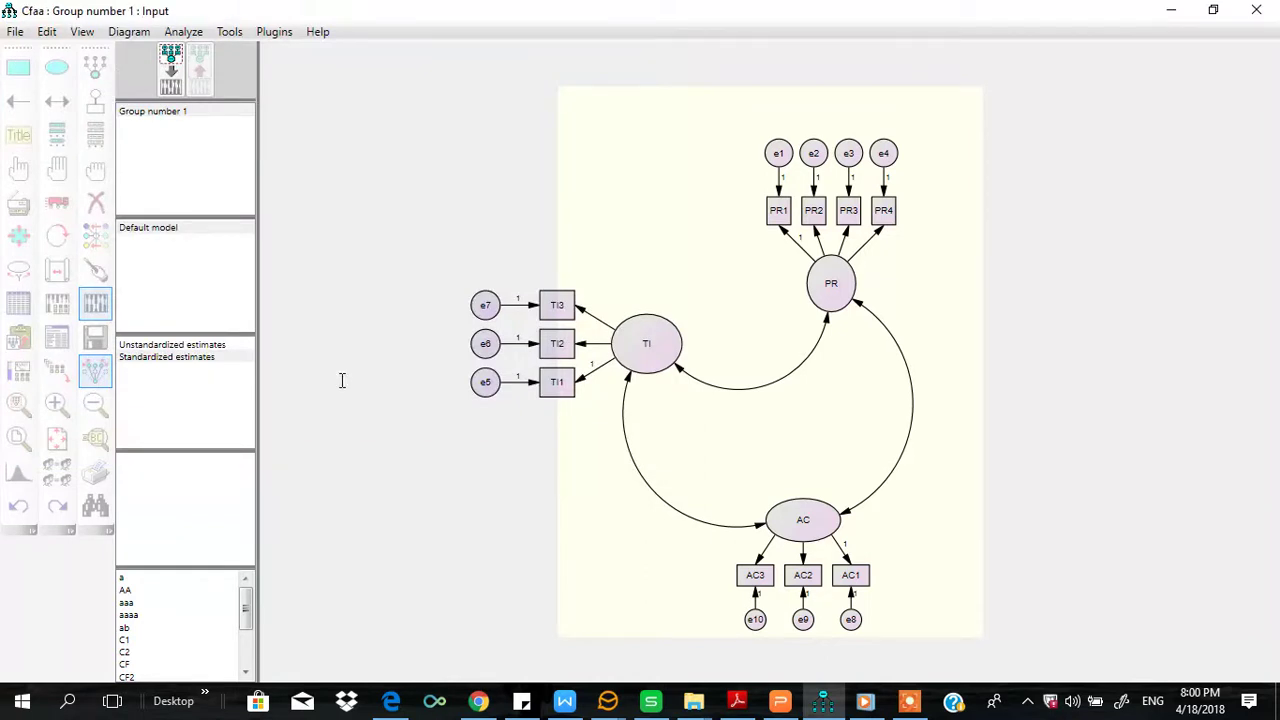
pyautogui.click(173, 85)
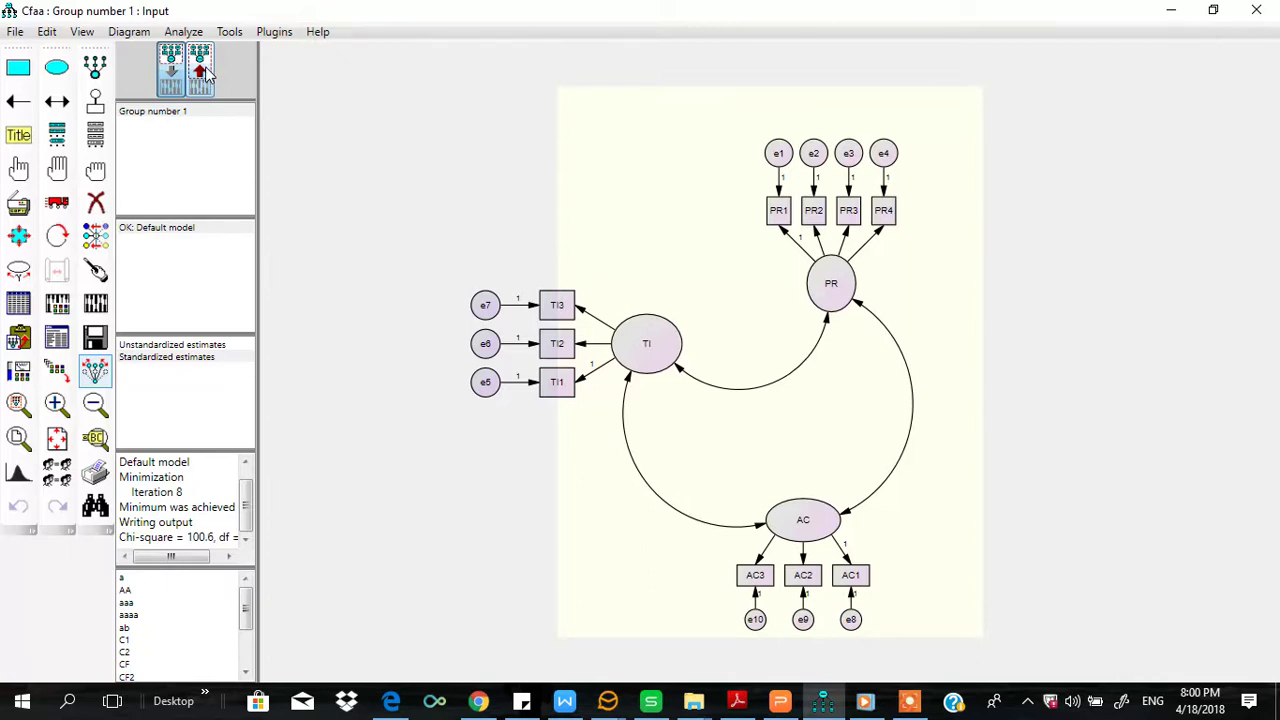
# - Show standardized estimates on the diagram, with factor correlations of -.58, .61 and -.55
pyautogui.click(201, 72)
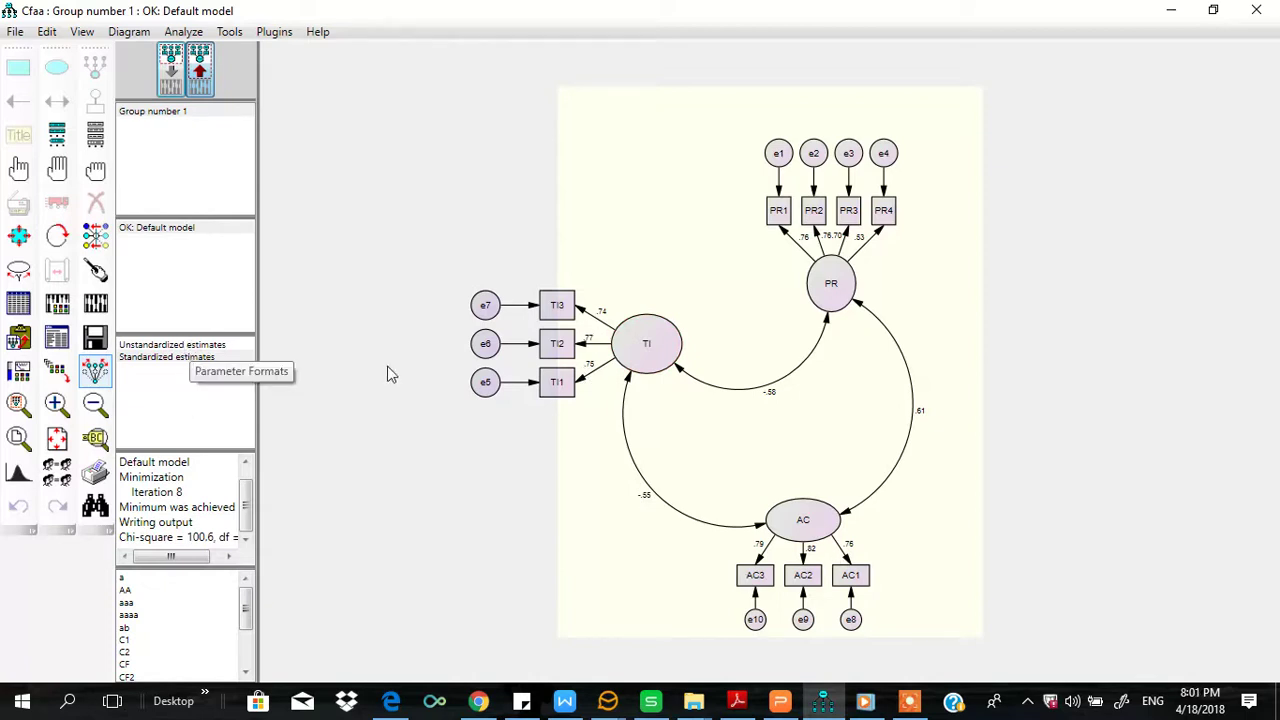
pyautogui.click(178, 344)
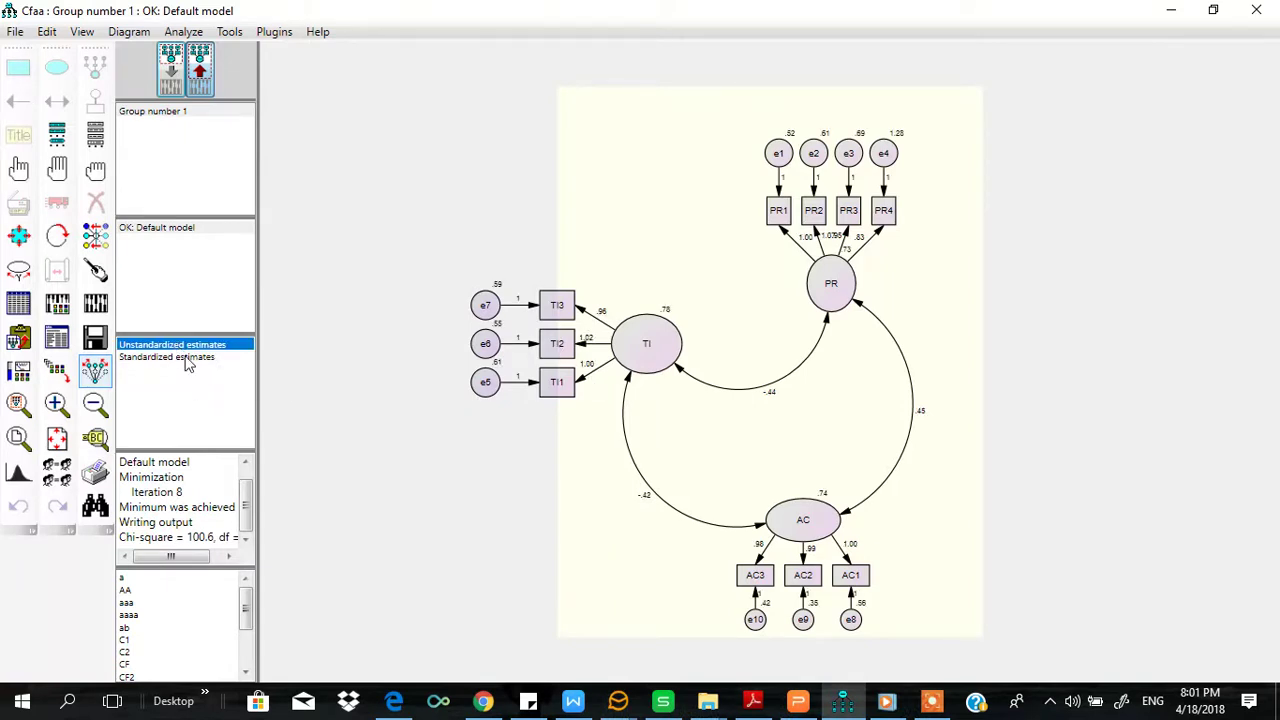
pyautogui.click(186, 357)
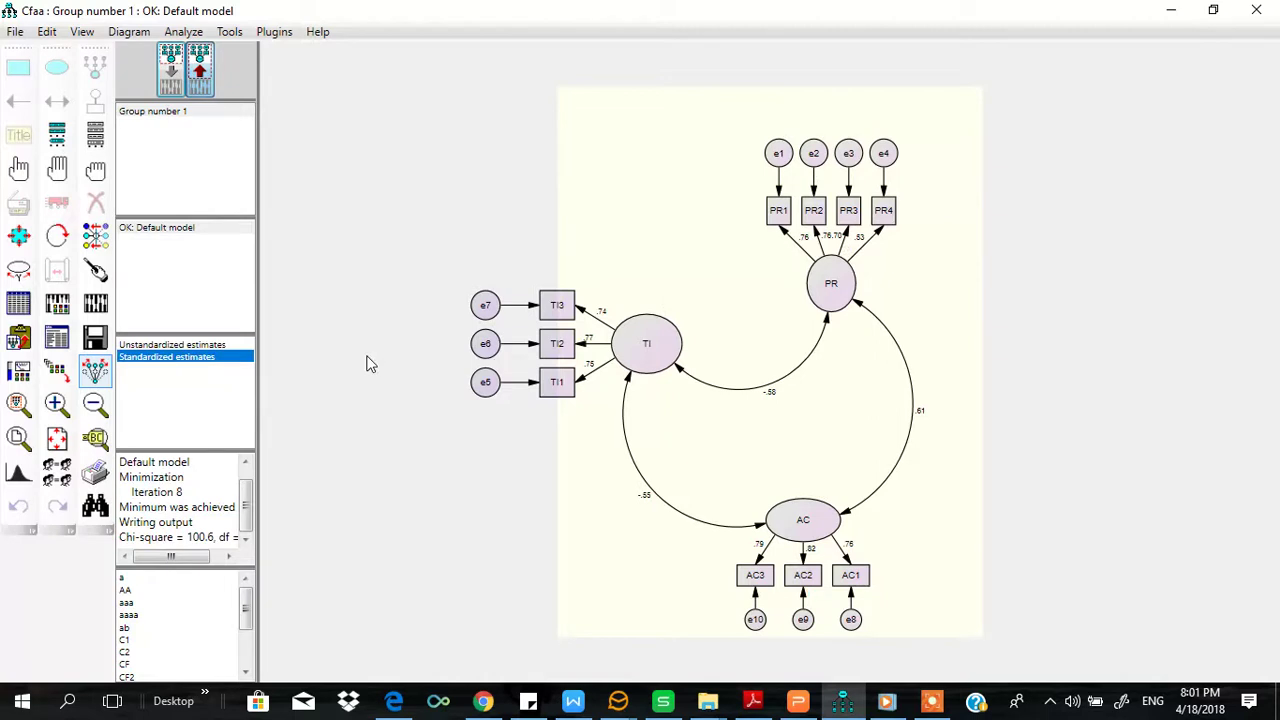
pyautogui.scroll(3, 918, 205)
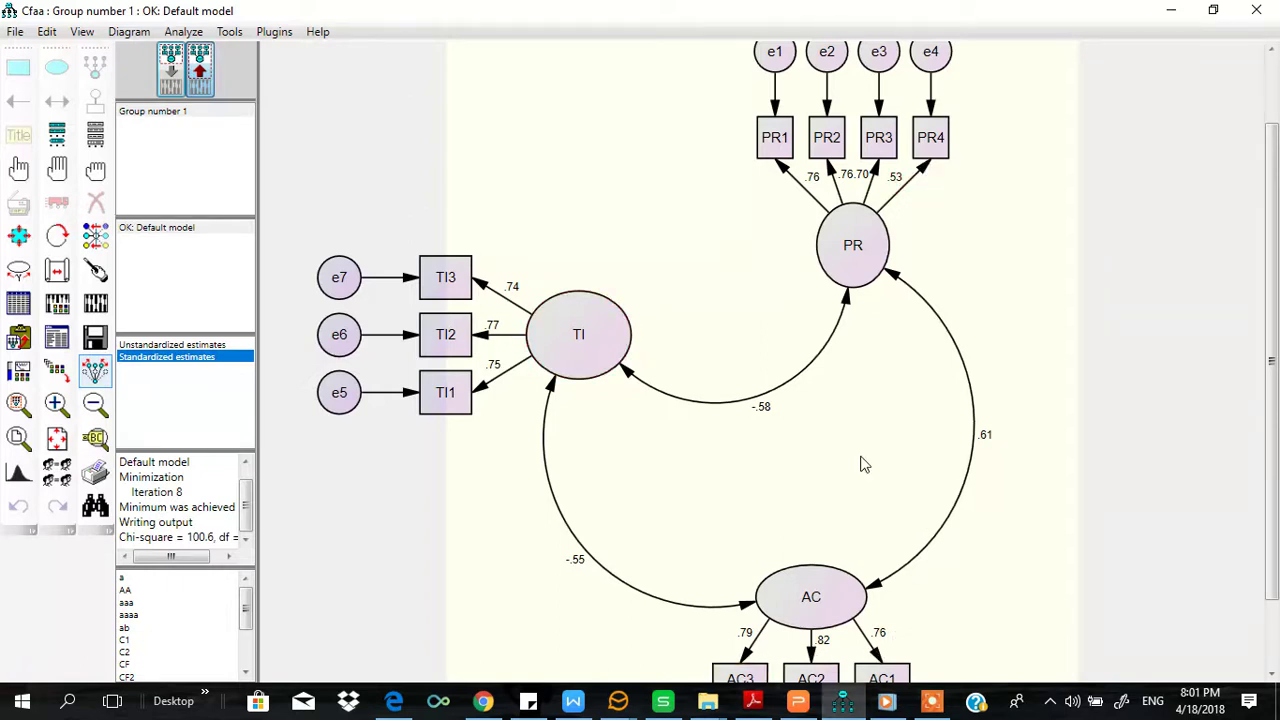
pyautogui.scroll(-2, 864, 464)
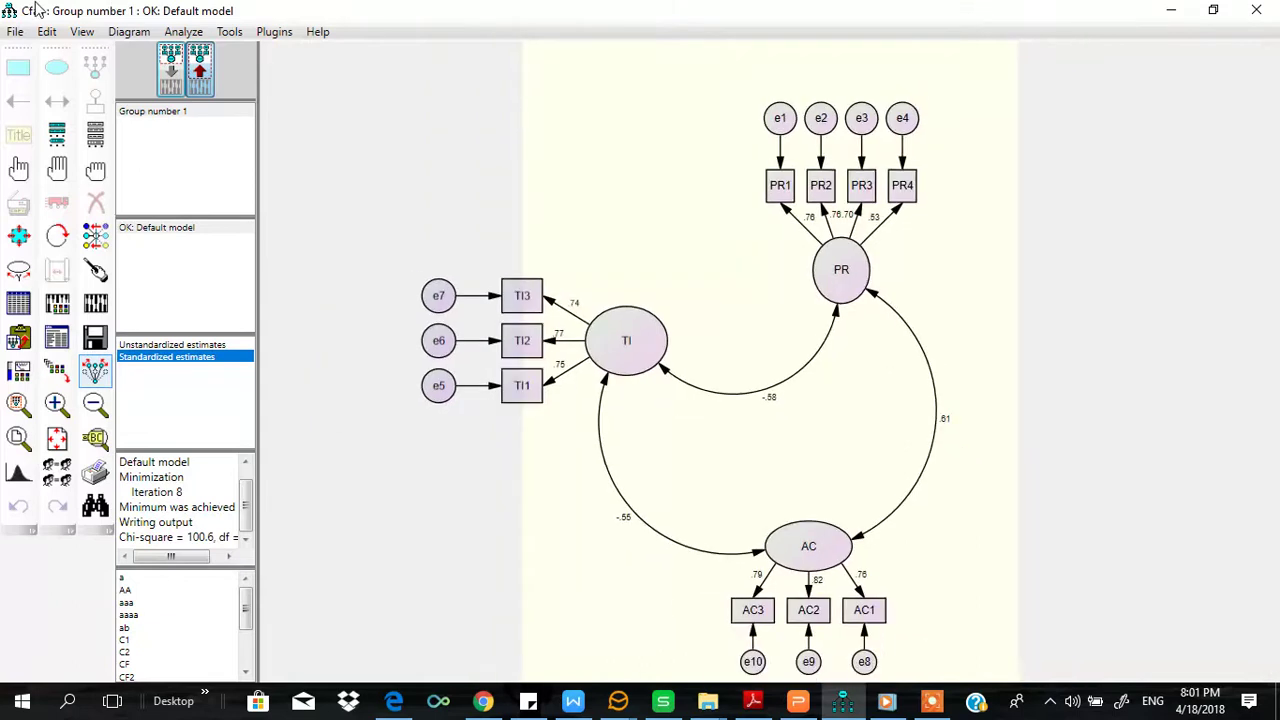
# - Erase indicator PR4 and error term e4, then re-estimate the model (chi-square 61.6, df 24)
pyautogui.click(170, 58)
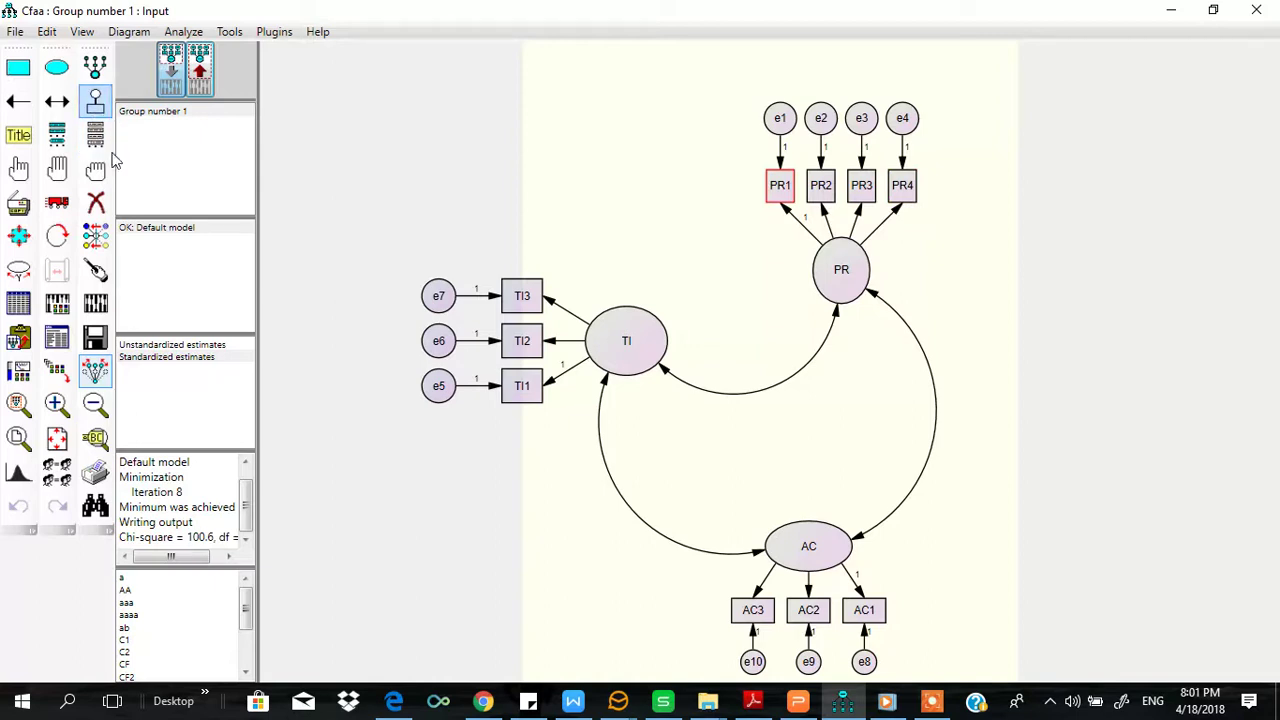
pyautogui.click(97, 205)
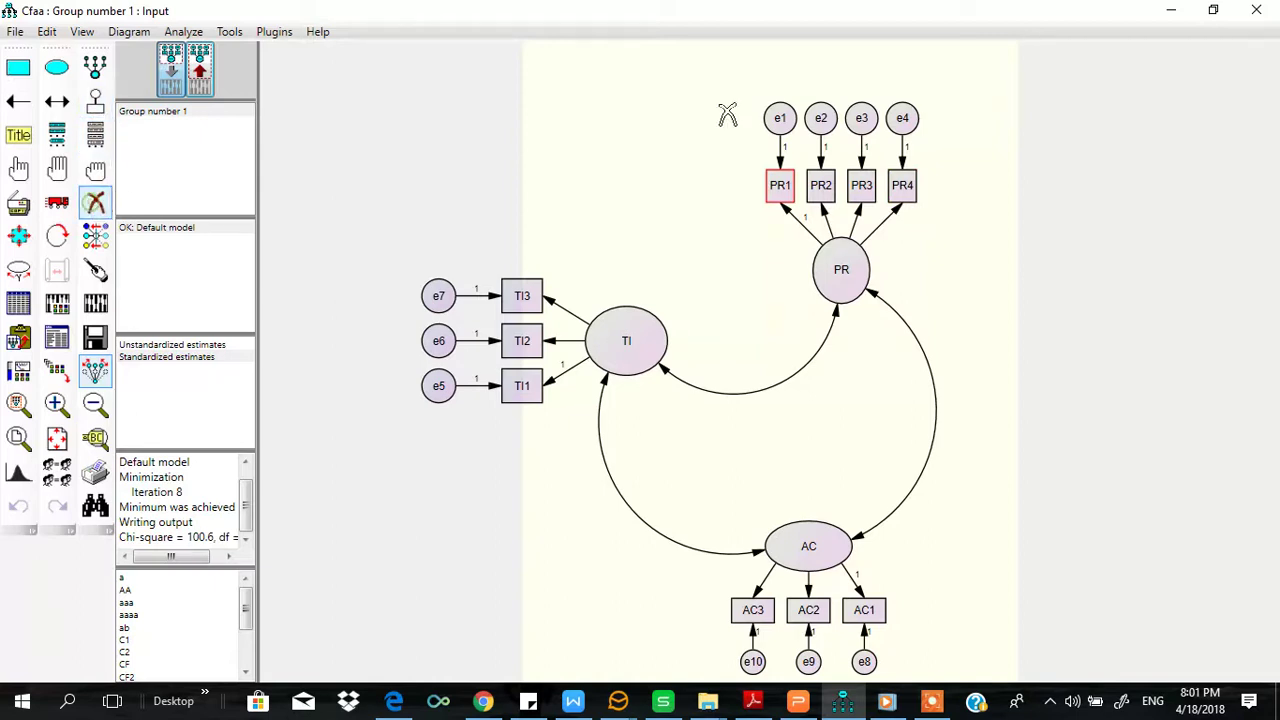
pyautogui.click(907, 186)
pyautogui.click(900, 117)
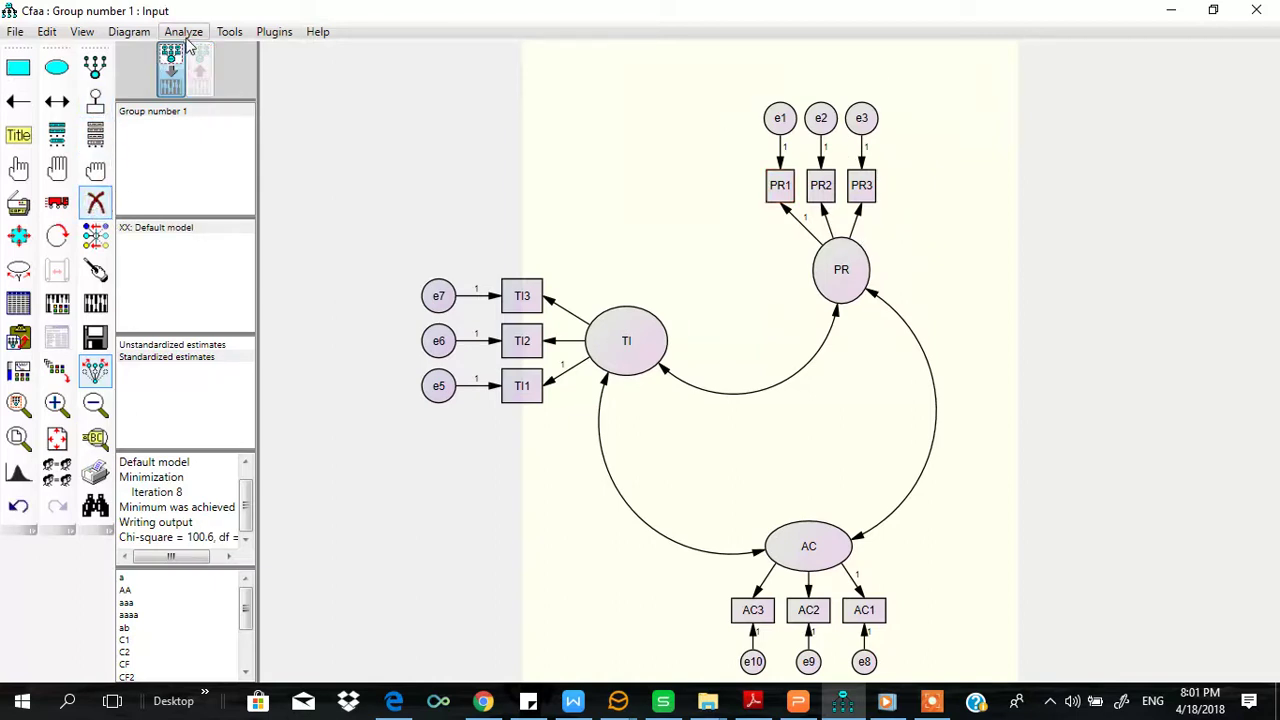
pyautogui.click(183, 31)
pyautogui.click(214, 54)
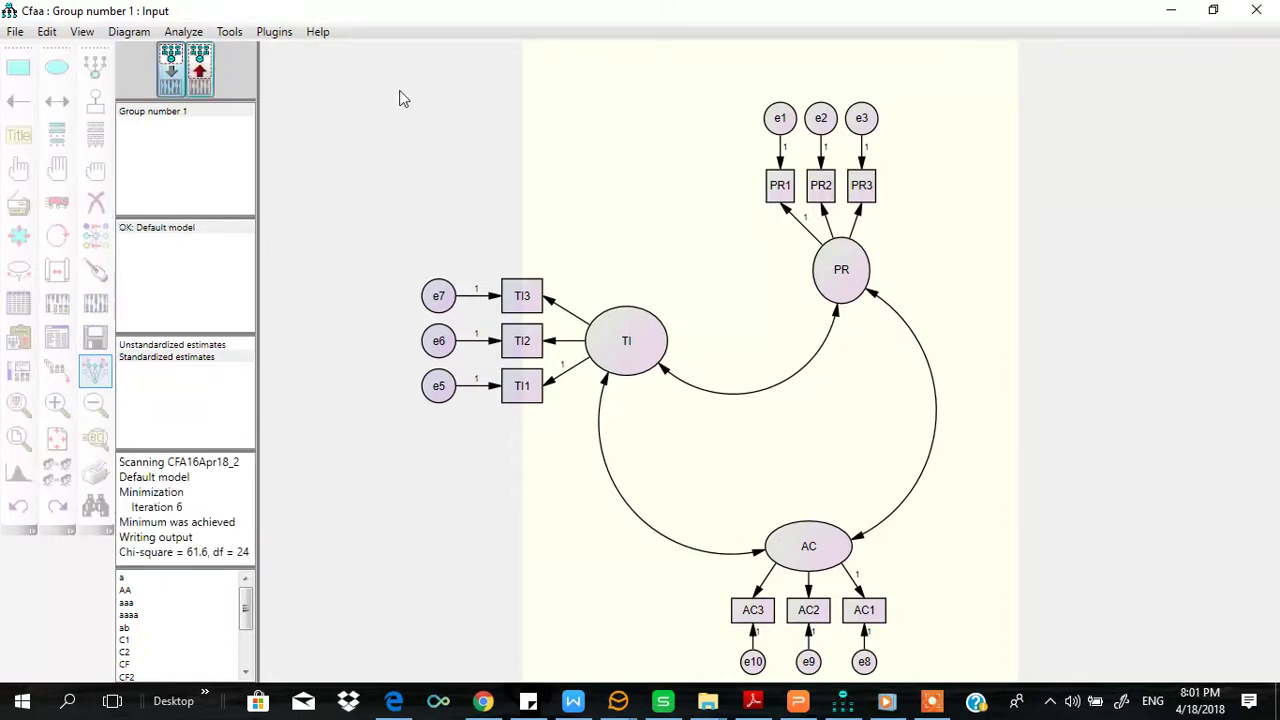
# - Open the CFAA.amw text results in the Amos Output window
pyautogui.click(82, 33)
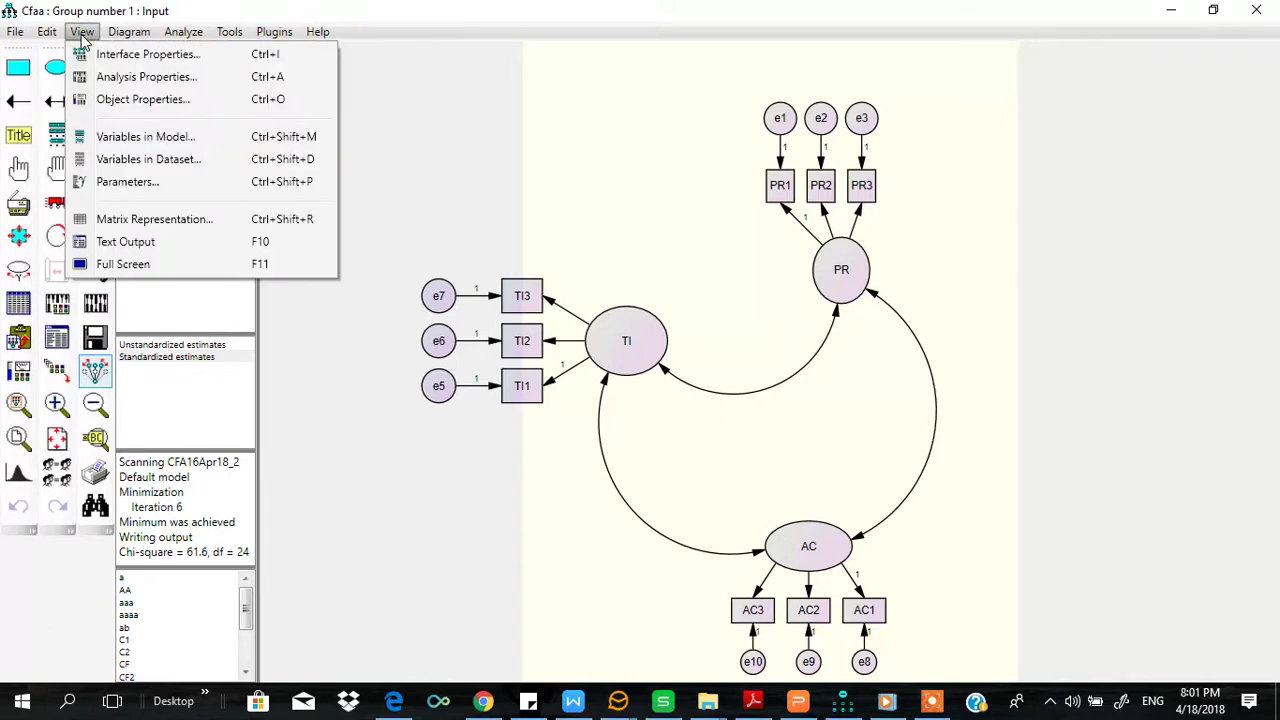
pyautogui.click(143, 250)
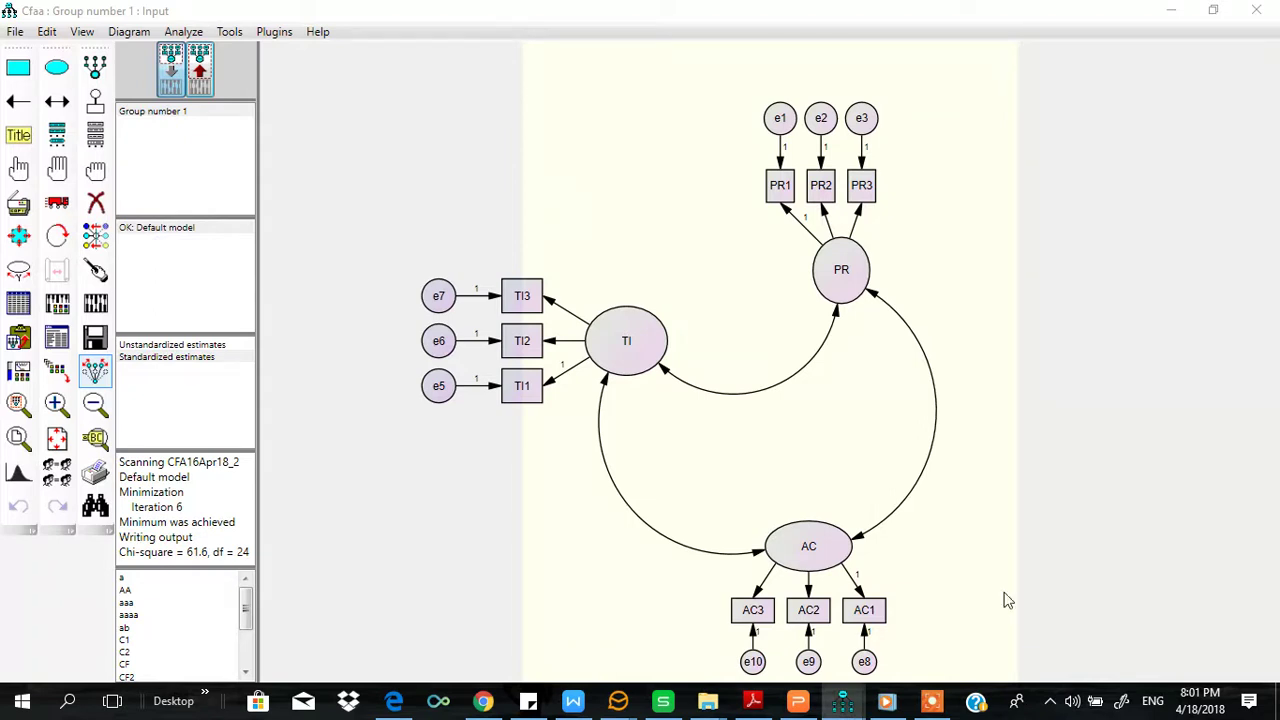
pyautogui.moveTo(842, 702)
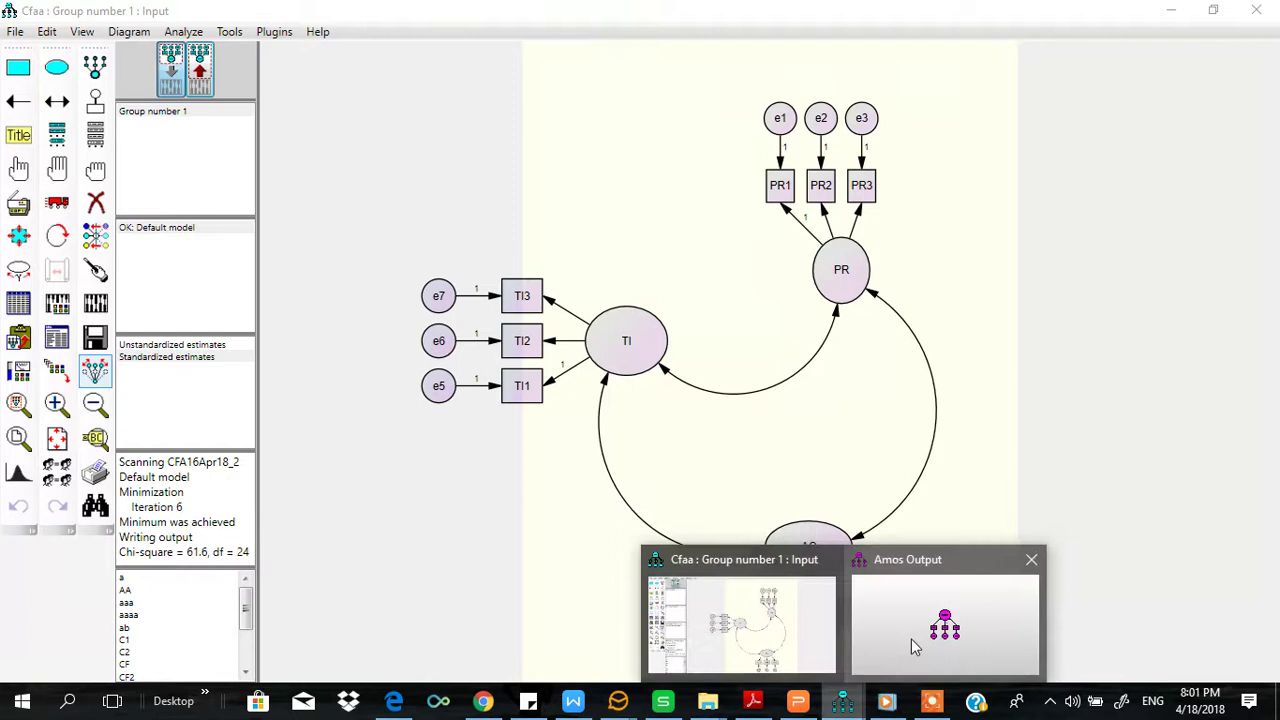
pyautogui.click(911, 639)
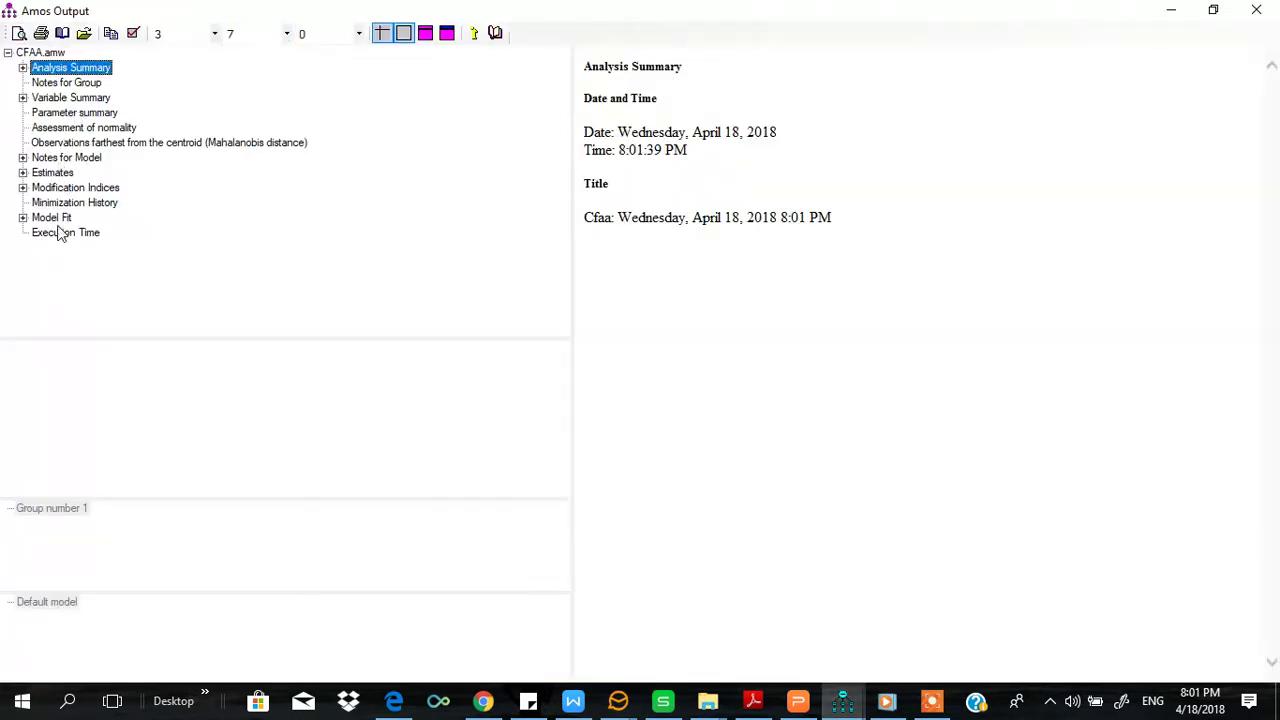
# - Display the Assessment of normality table showing multivariate kurtosis 24.877 and critical ratio 17.635
pyautogui.click(100, 128)
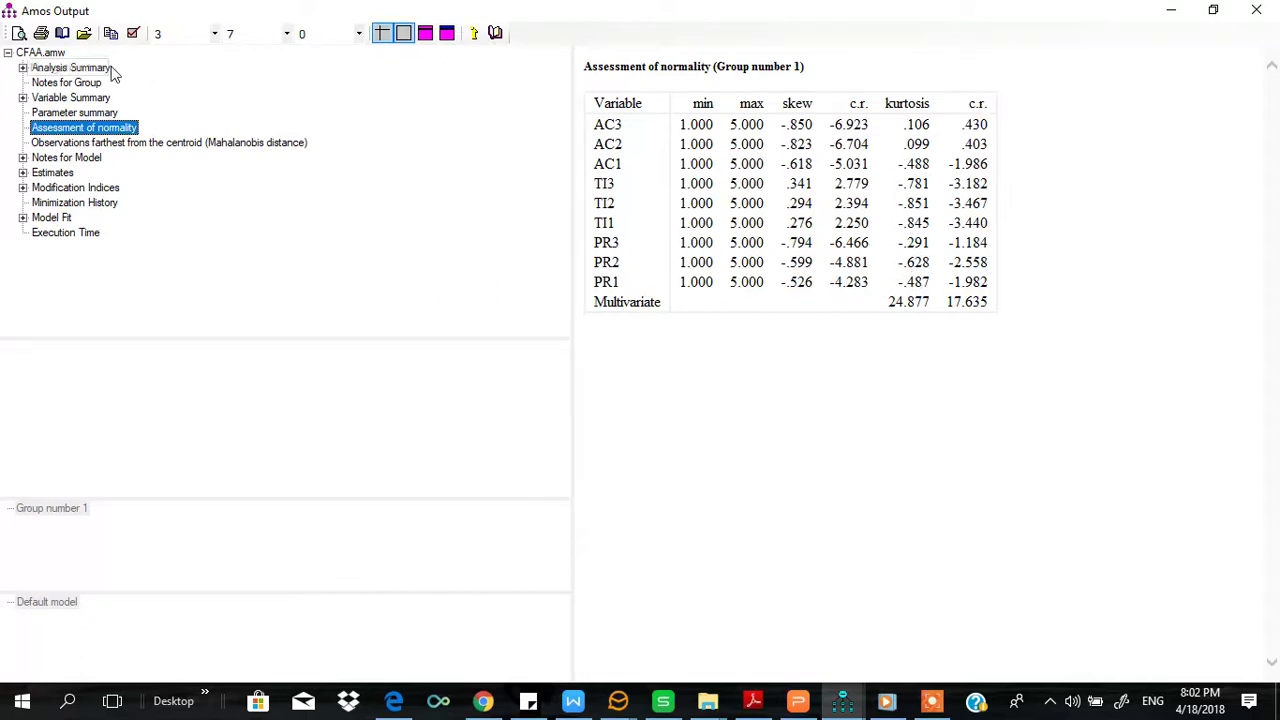
# - Review Model Fit down to RMSEA, then show the trimmed model's standardized estimates on the diagram
pyautogui.click(52, 218)
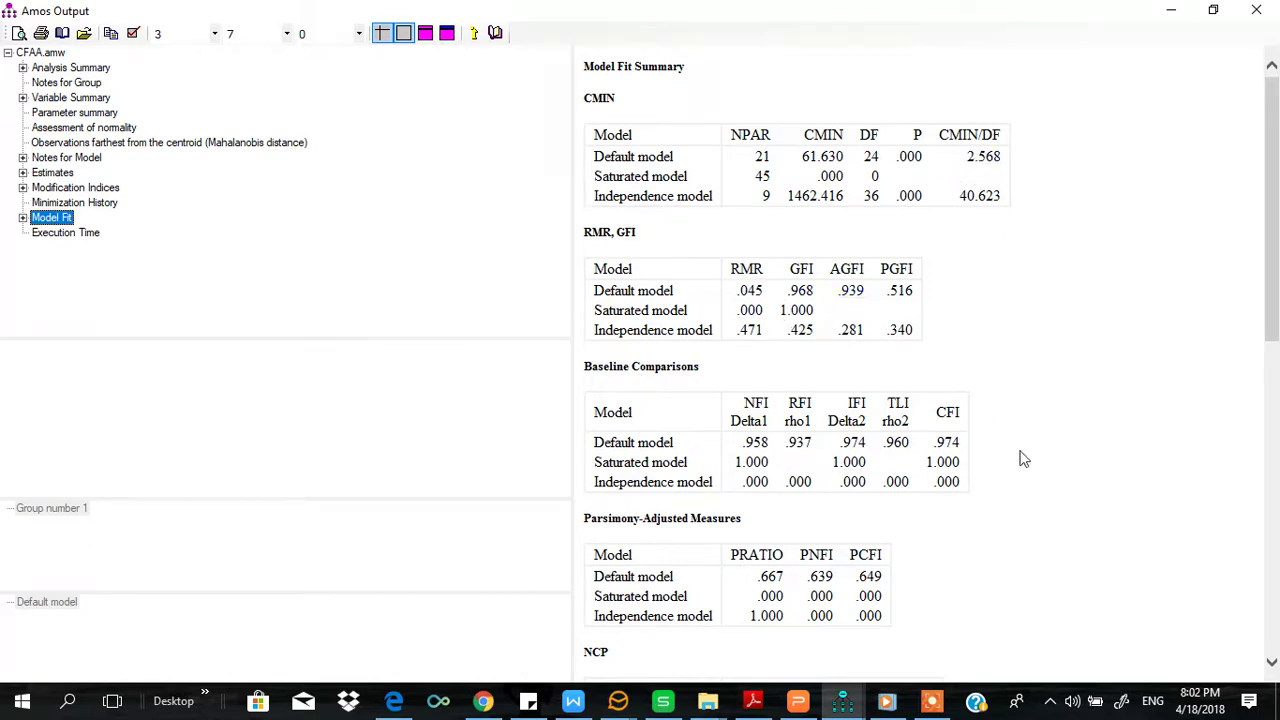
pyautogui.scroll(-5, 1106, 506)
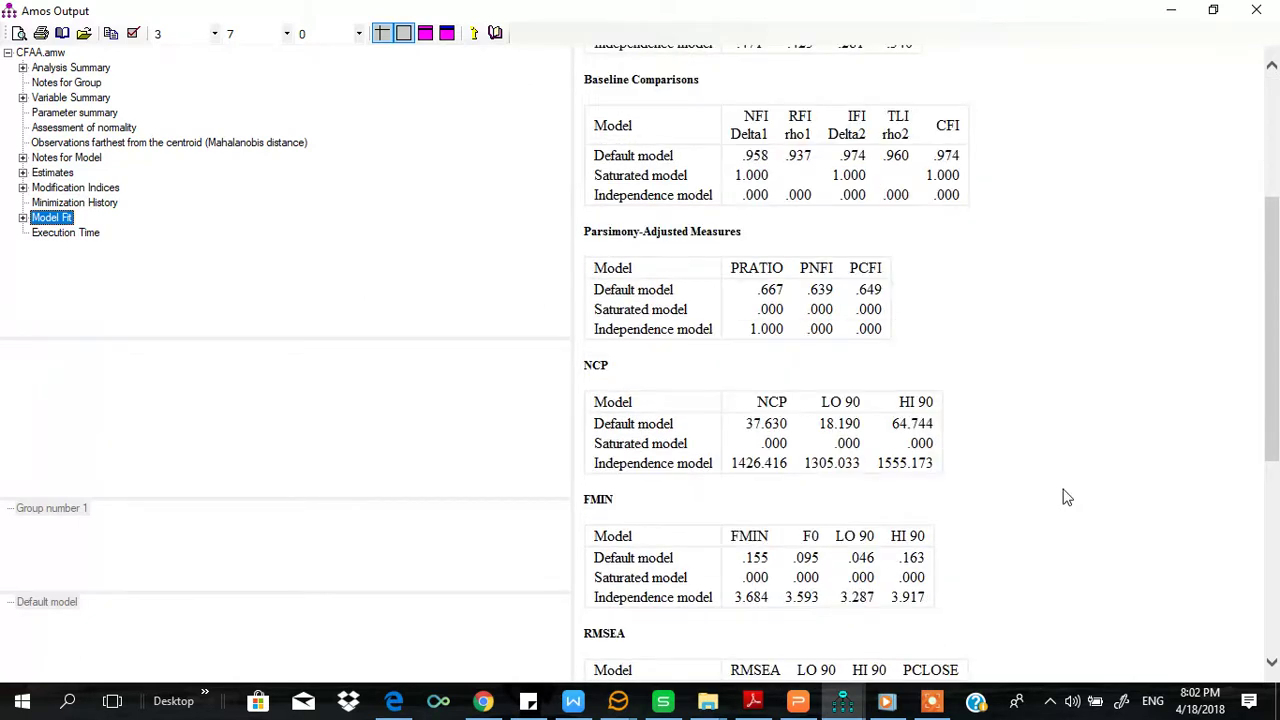
pyautogui.scroll(-2, 855, 500)
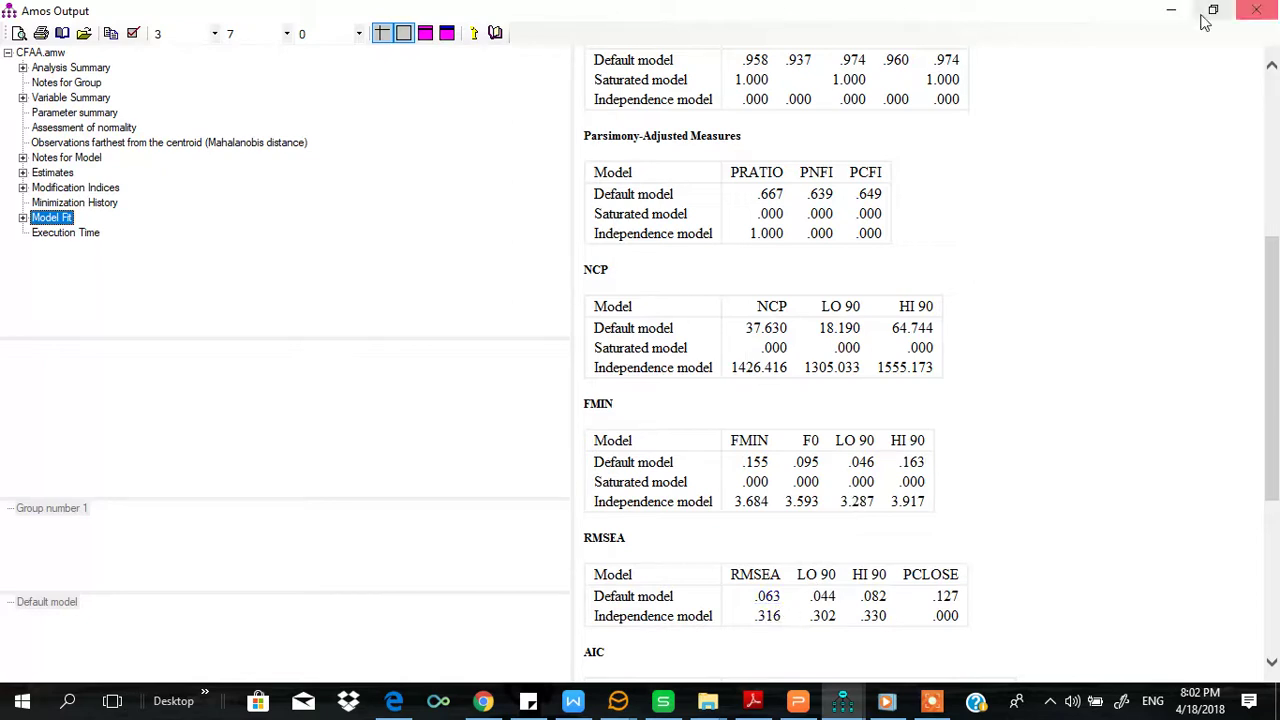
pyautogui.click(1168, 14)
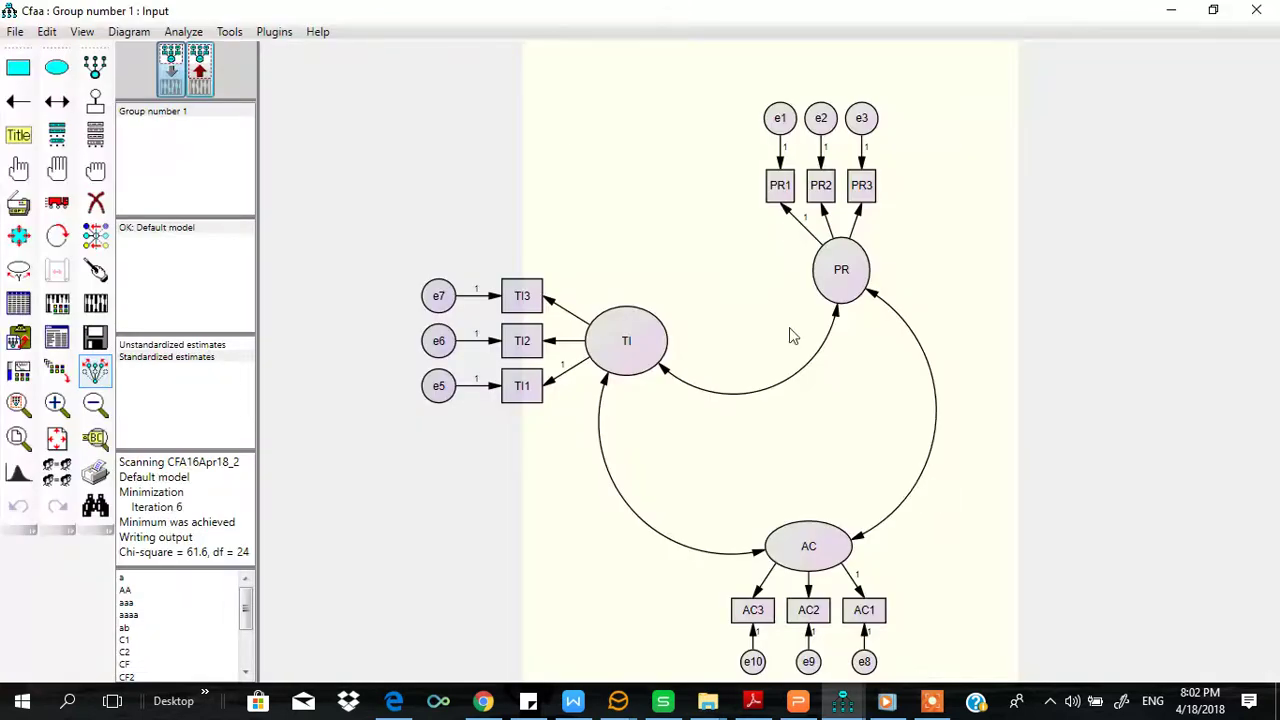
pyautogui.click(203, 62)
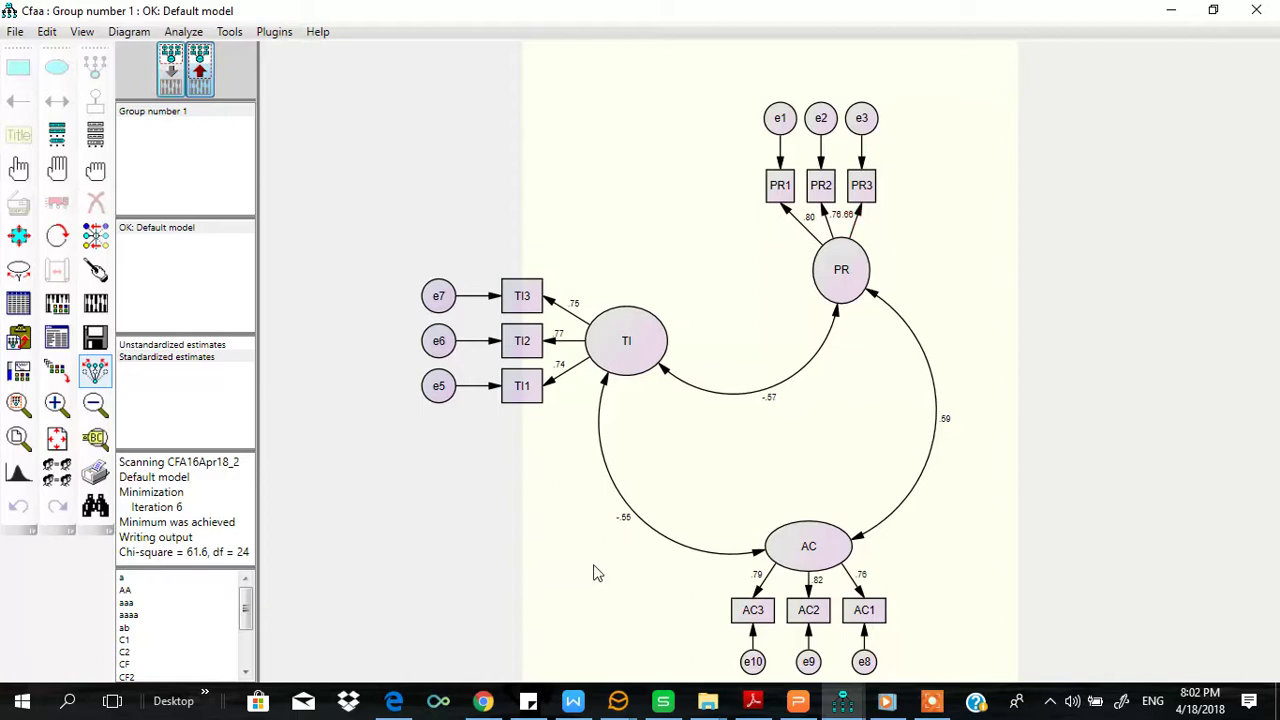